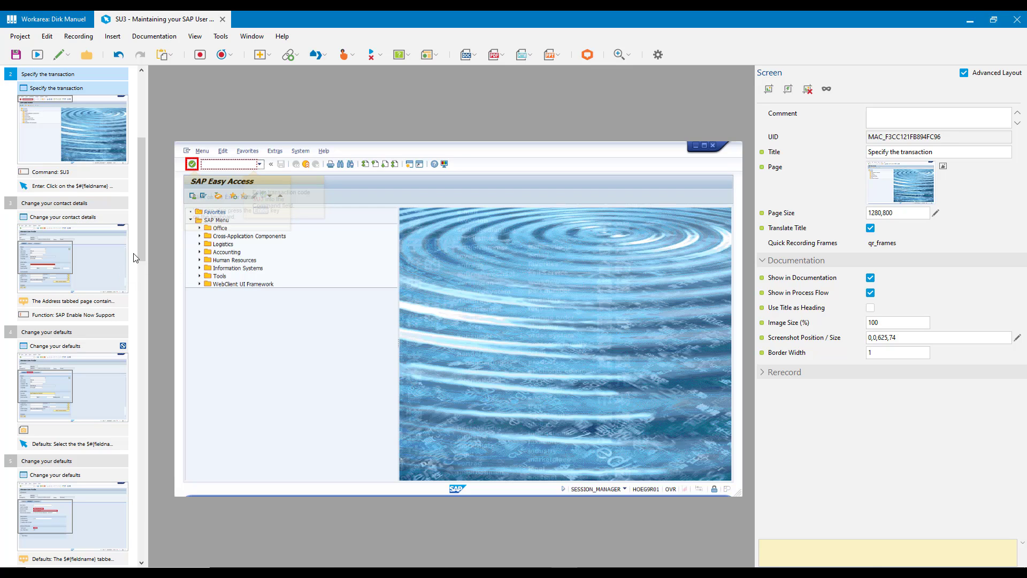
Examine the Change your contact details screen and the successive Change your defaults steps in the SU3 project.
left_click(90, 262)
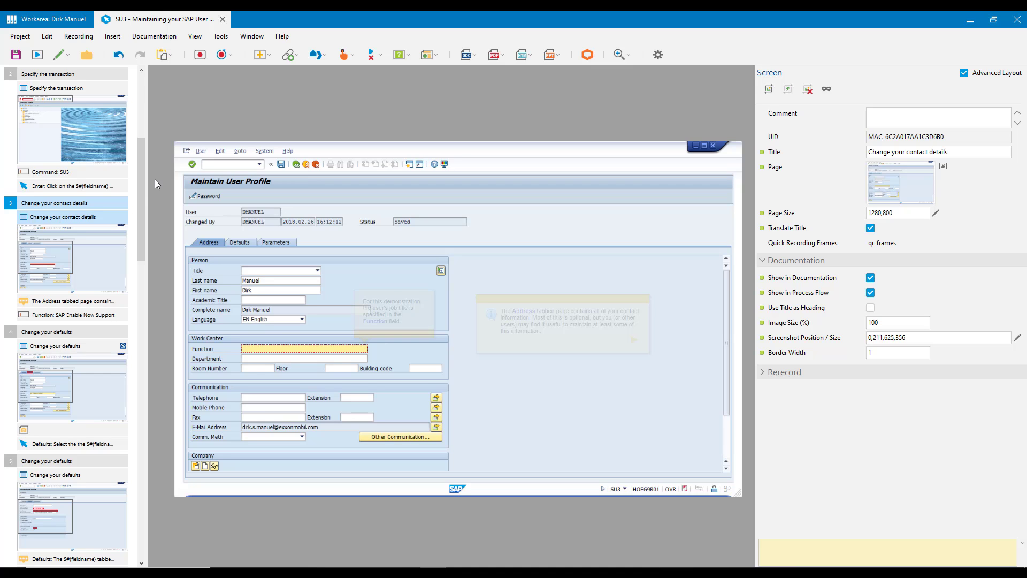
left_click_drag(141, 204, 149, 274)
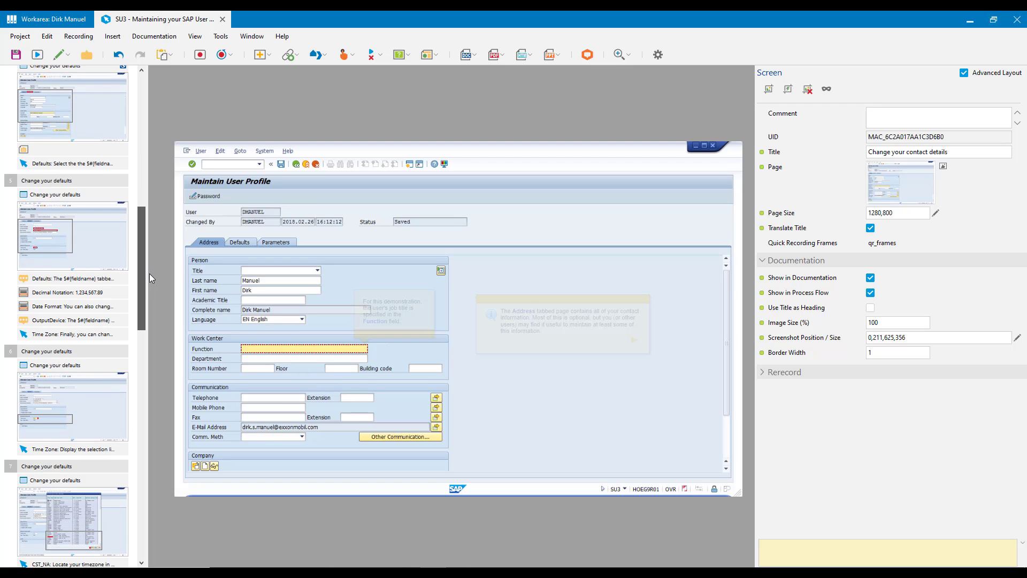
left_click_drag(149, 274, 151, 269)
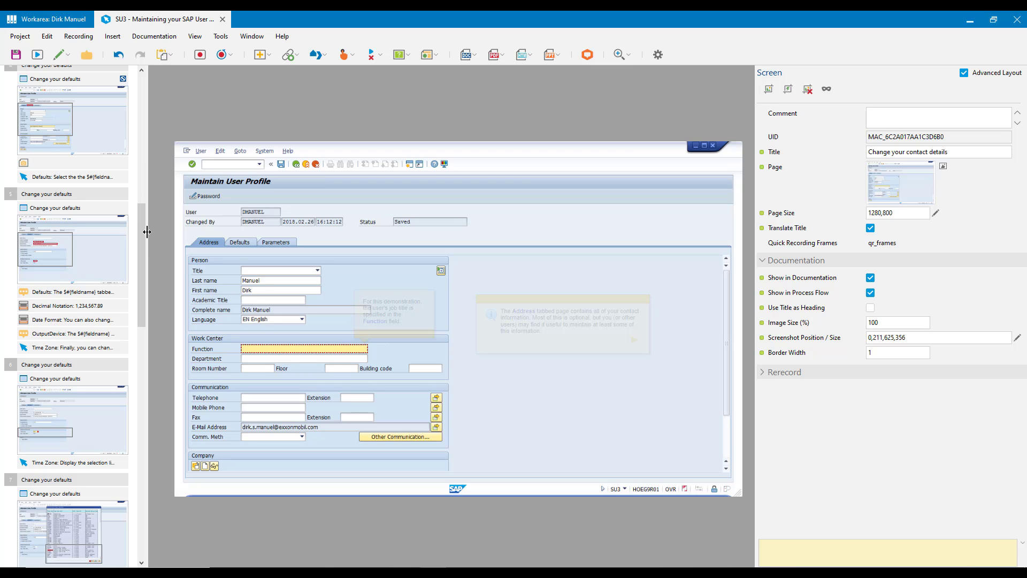
left_click_drag(142, 231, 150, 262)
left_click(68, 90)
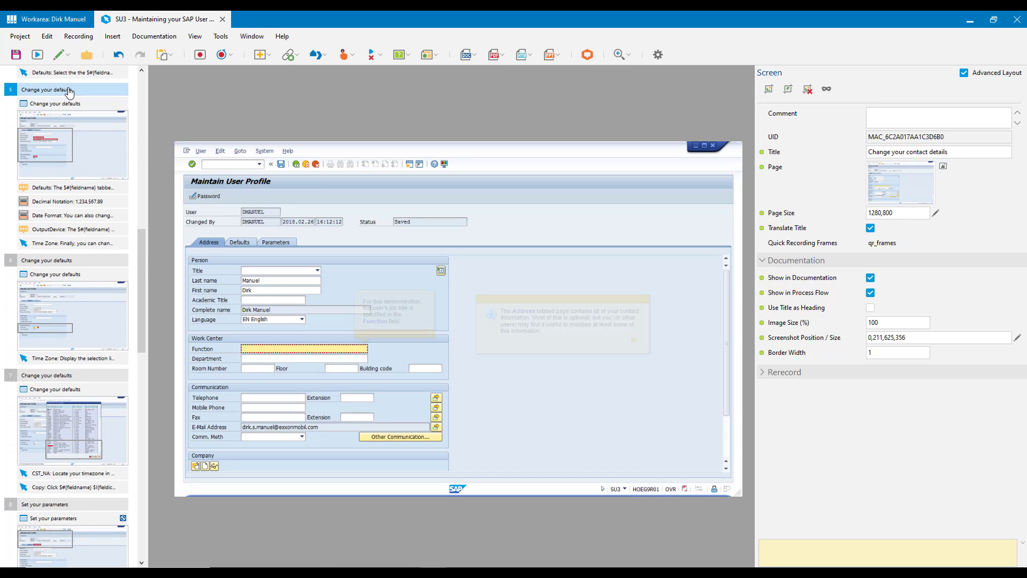
left_click(68, 260)
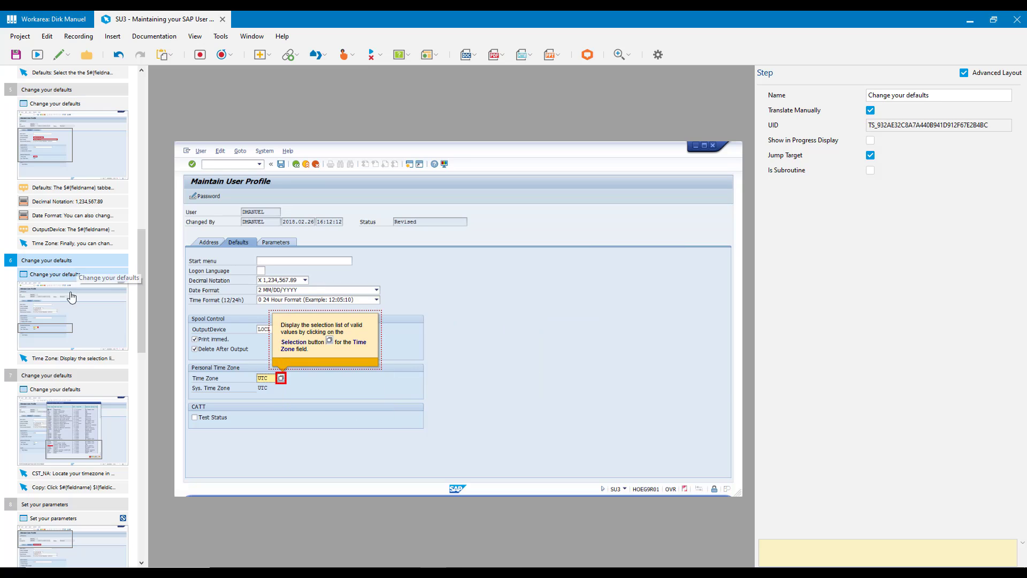
left_click(61, 374)
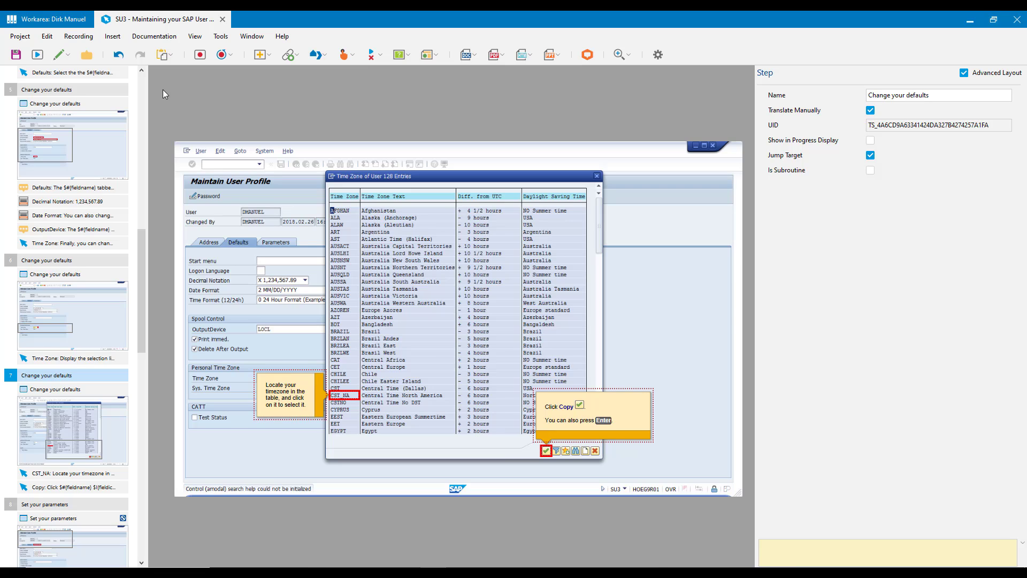
Inspect the Headings from options in the Training Document's Project Content settings in the workarea, keeping Screens selected.
left_click(63, 21)
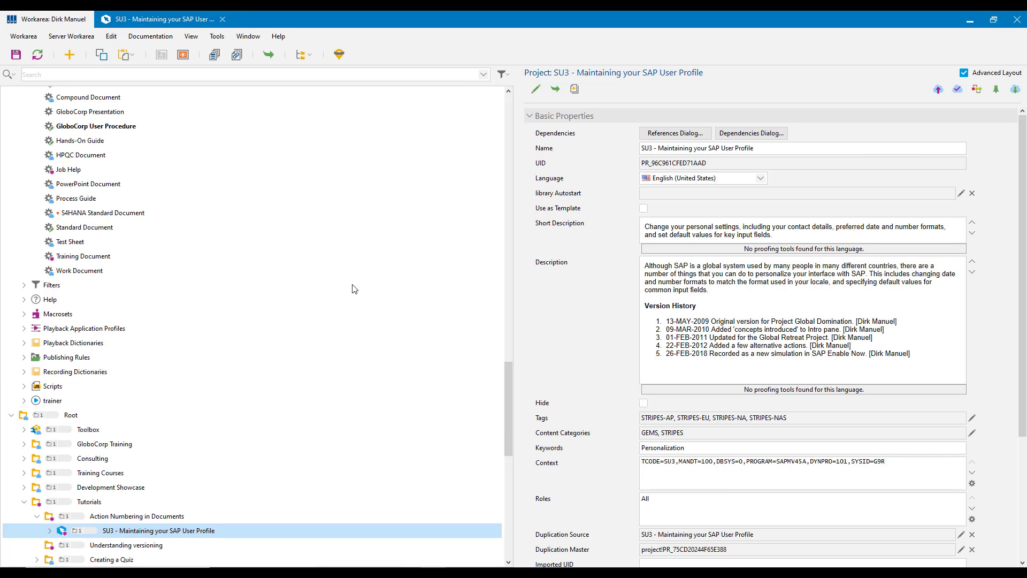
left_click(93, 258)
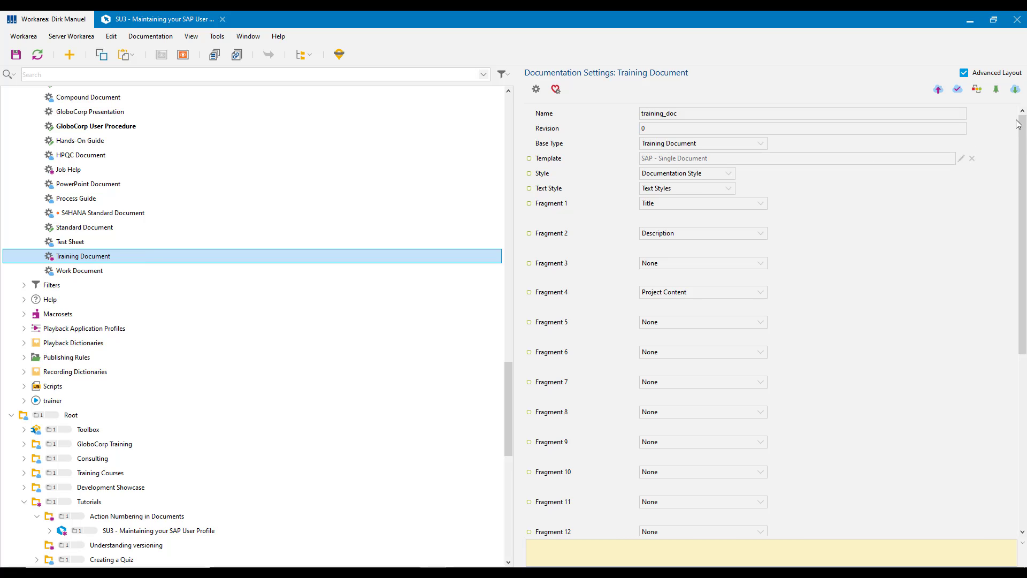
left_click_drag(1020, 125, 1019, 298)
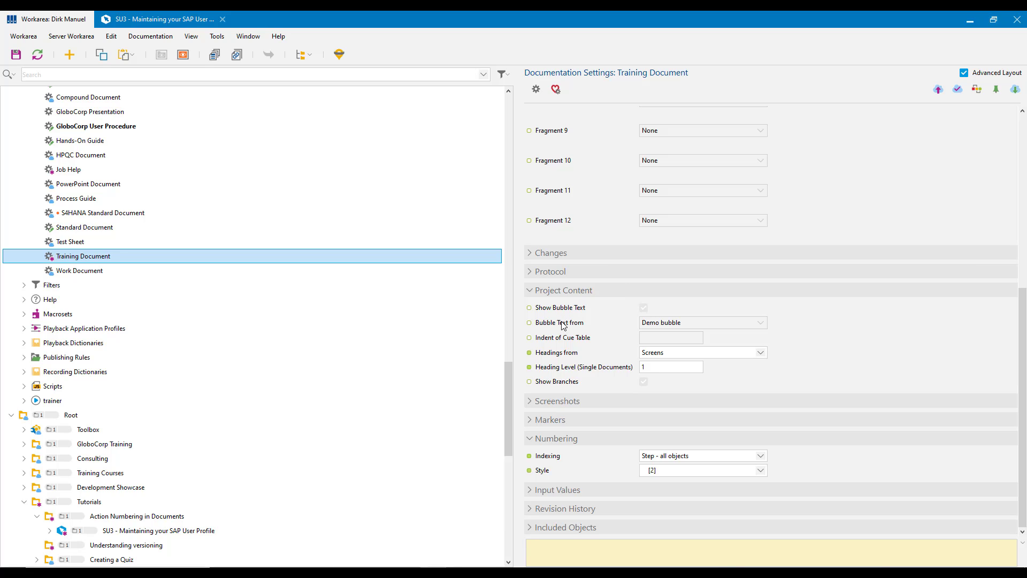
left_click(548, 355)
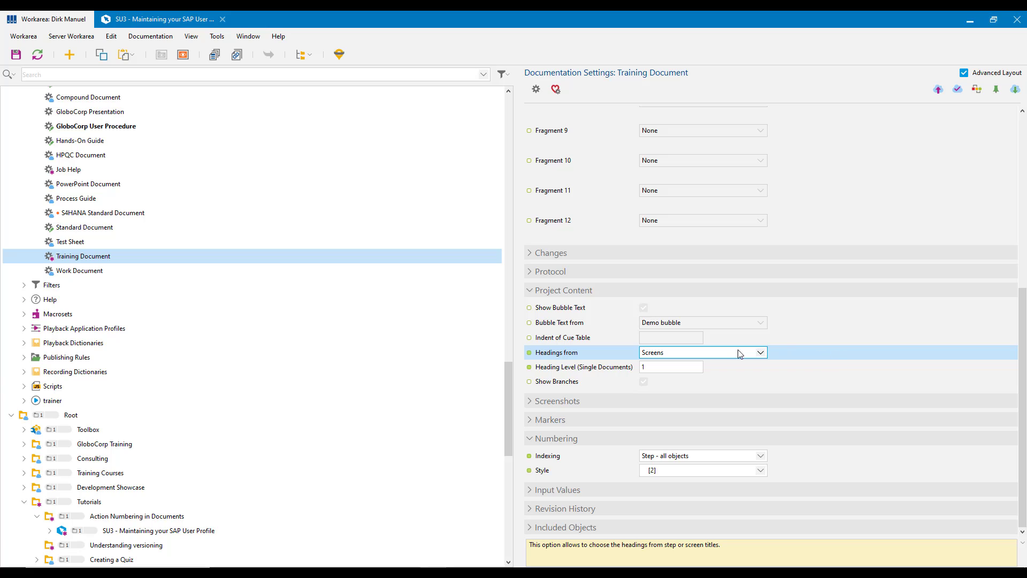
left_click(762, 353)
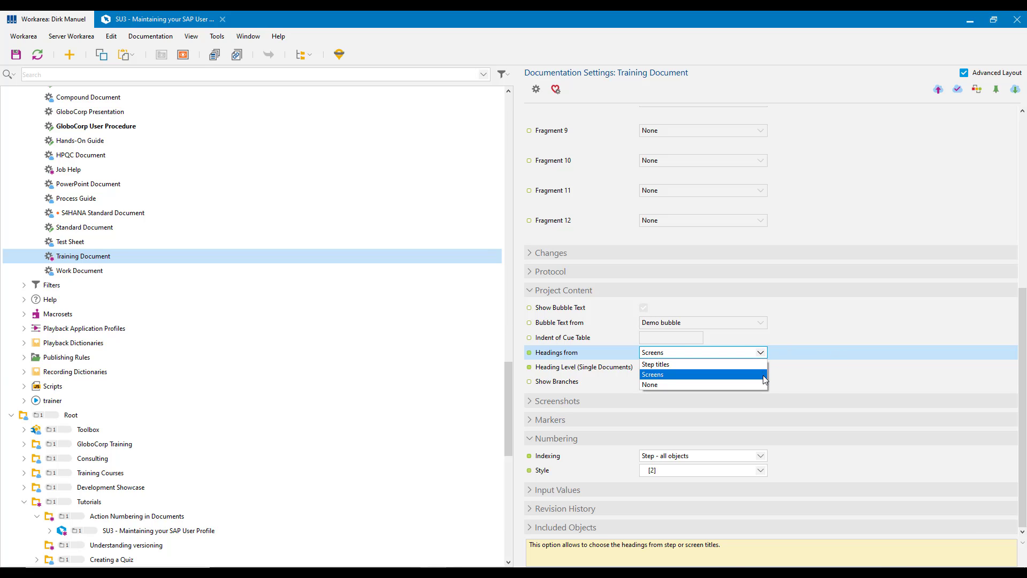
left_click(764, 375)
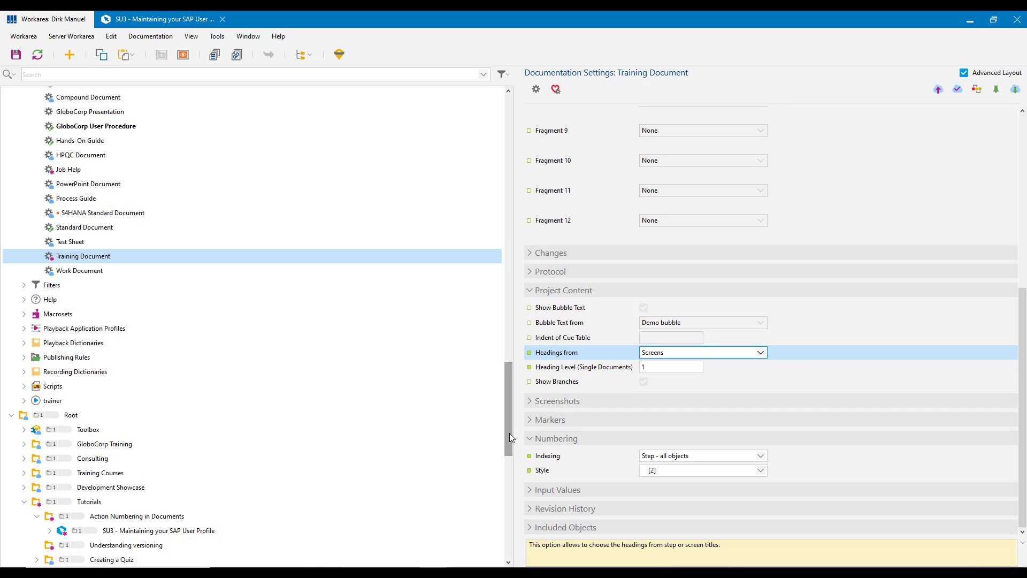
Check the Use Title as Heading default for the Screen macro in the ENE Authoring Settings.
left_click_drag(509, 433, 518, 227)
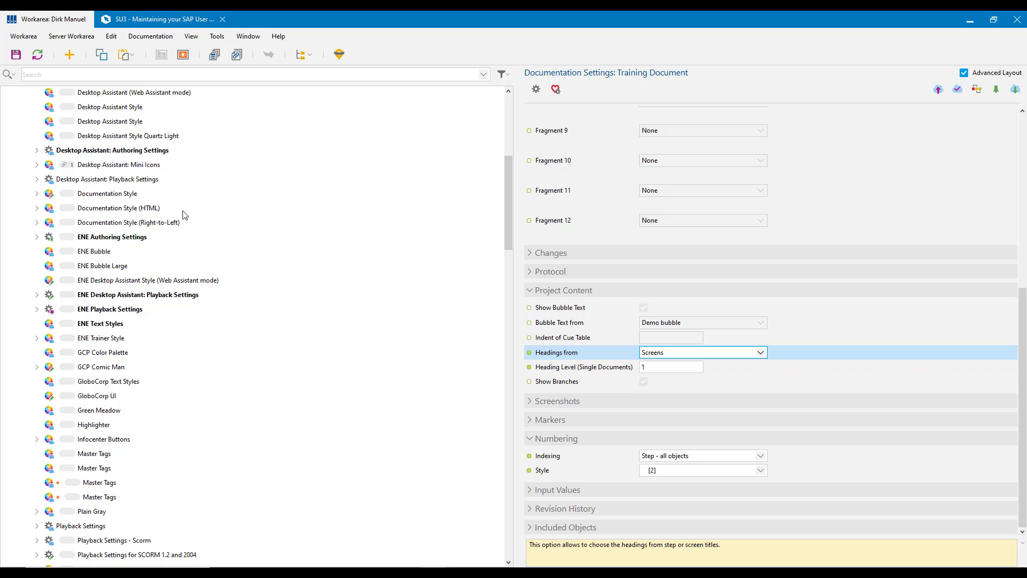
double_click(130, 241)
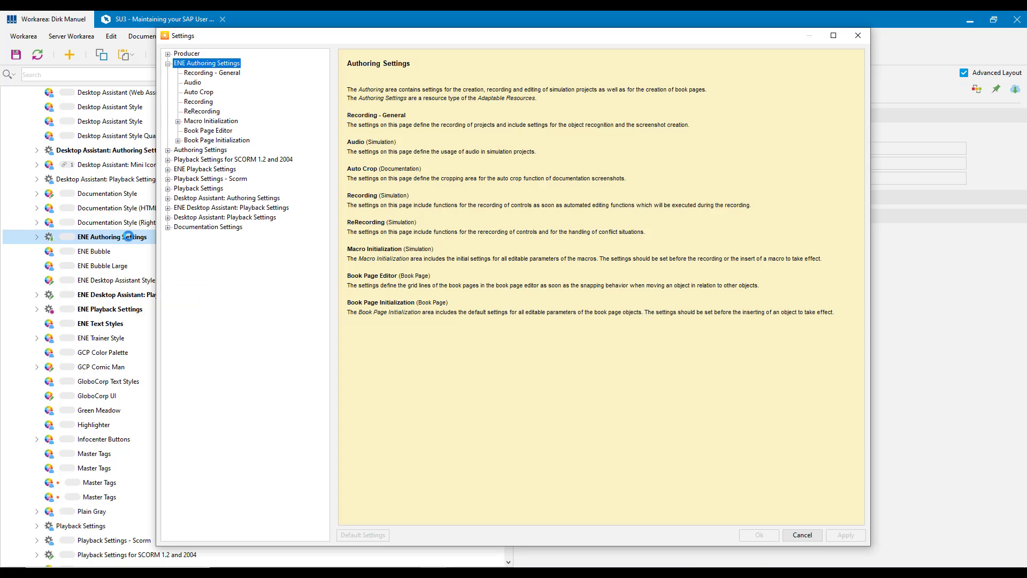
left_click(178, 121)
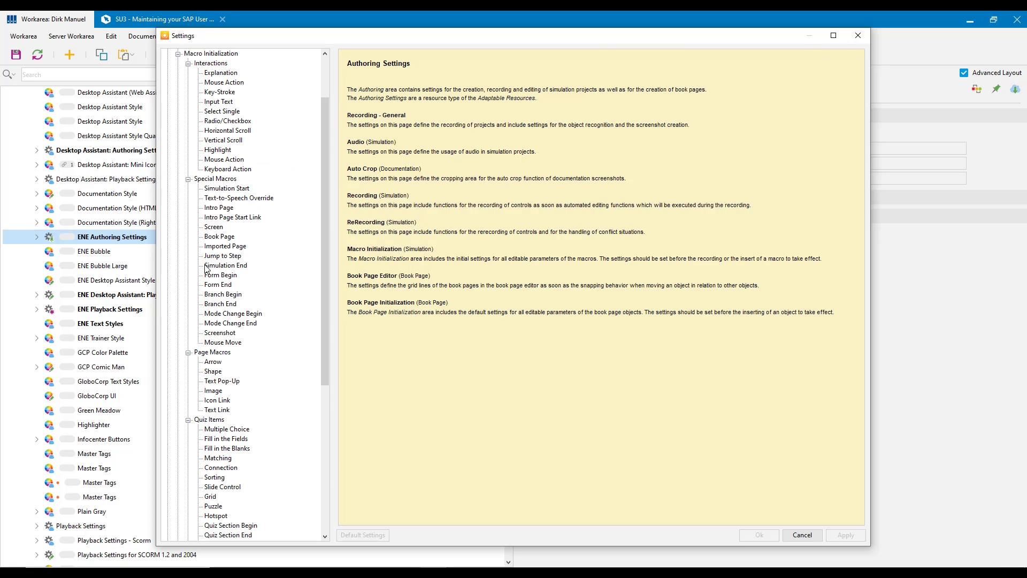
left_click(216, 227)
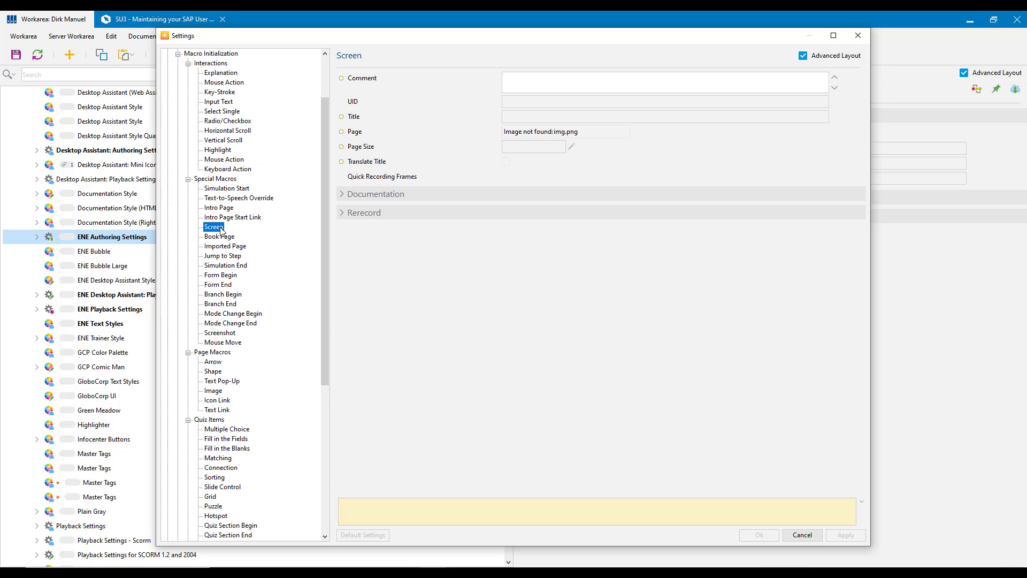
left_click(343, 195)
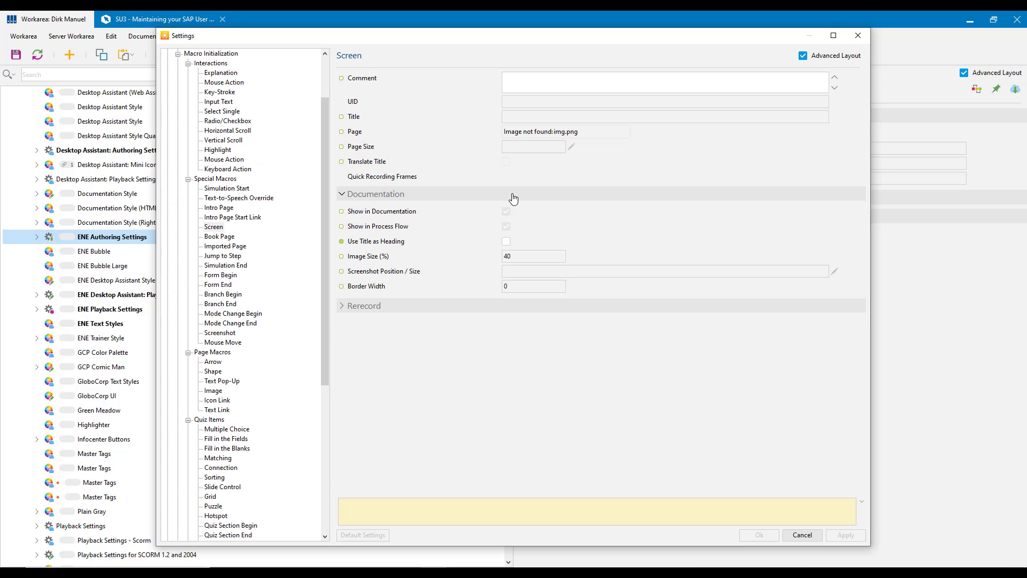
left_click(397, 245)
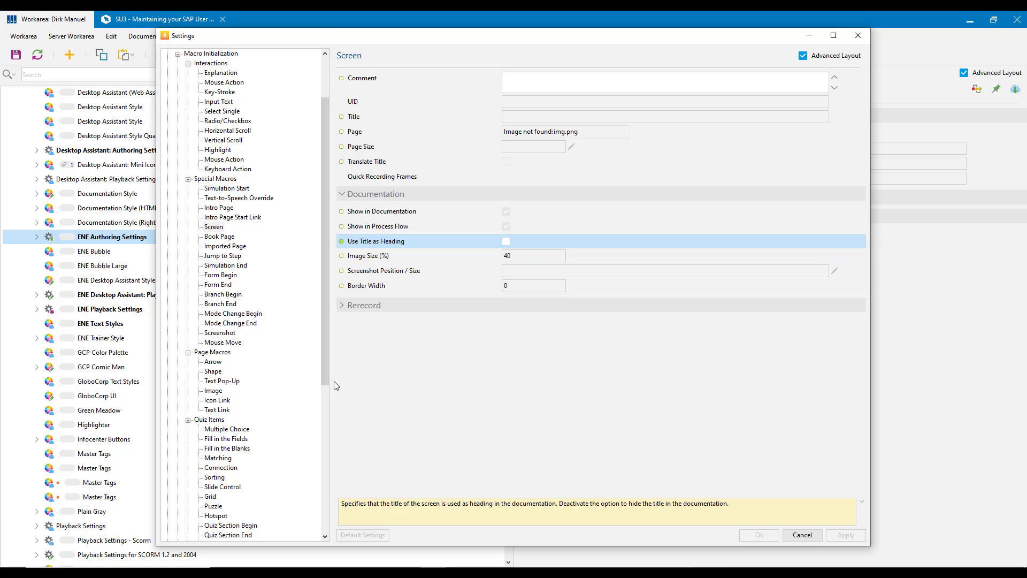
Check the Hide Step in Progress Display option in the Simulation / Documentation recording settings and close the settings.
left_click_drag(325, 375, 326, 320)
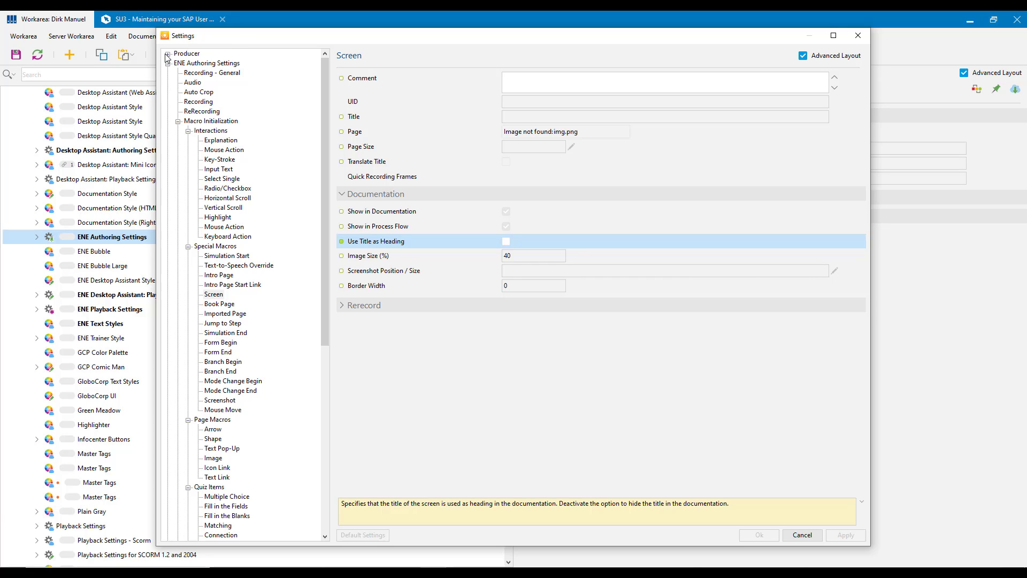
left_click(199, 103)
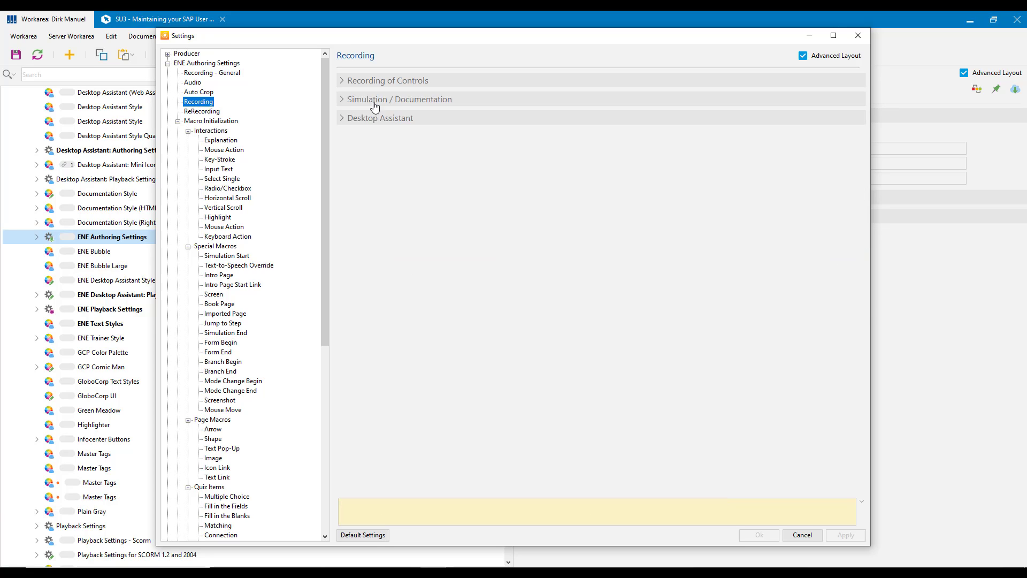
left_click(343, 100)
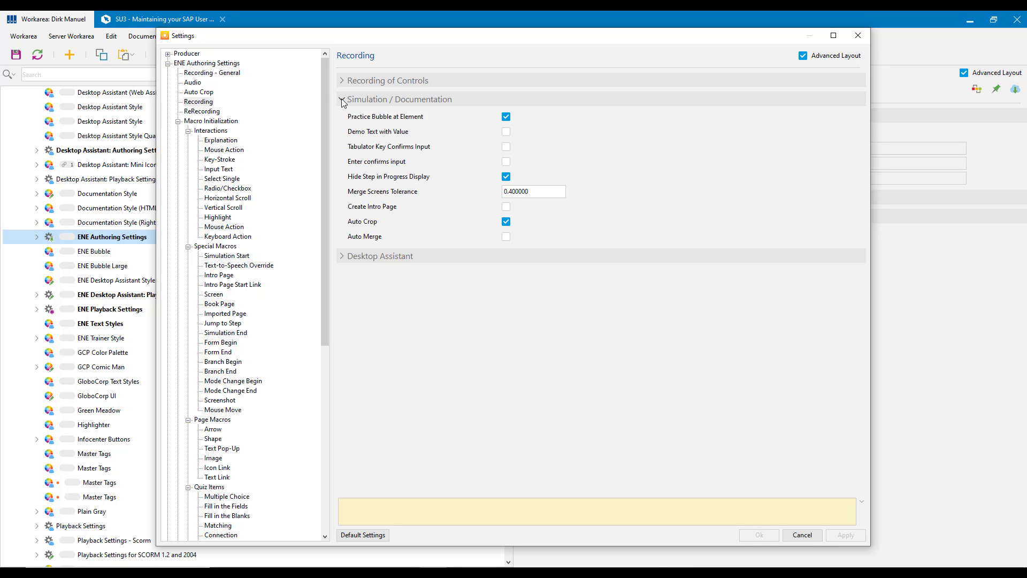
left_click(382, 179)
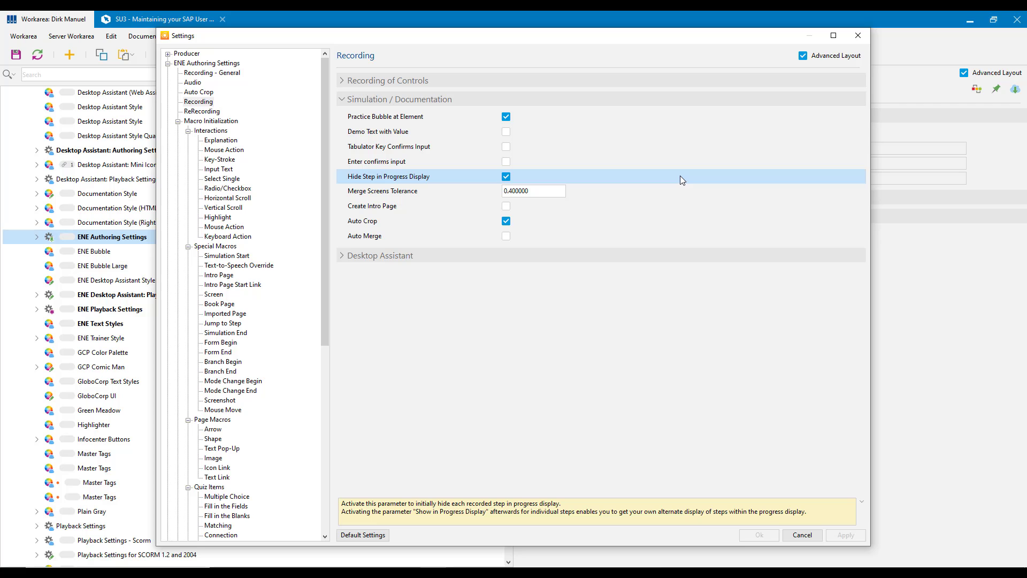
left_click(858, 35)
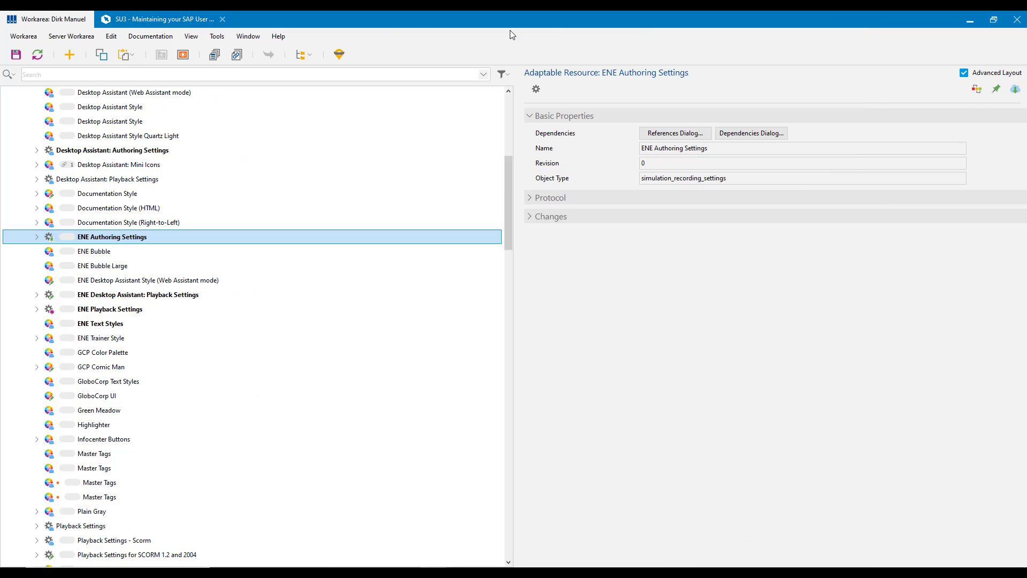
Return to the SU3 project and examine the Specify the transaction screen and the Change your contact details step.
left_click(152, 21)
left_click_drag(141, 262, 152, 102)
left_click_drag(139, 163, 143, 226)
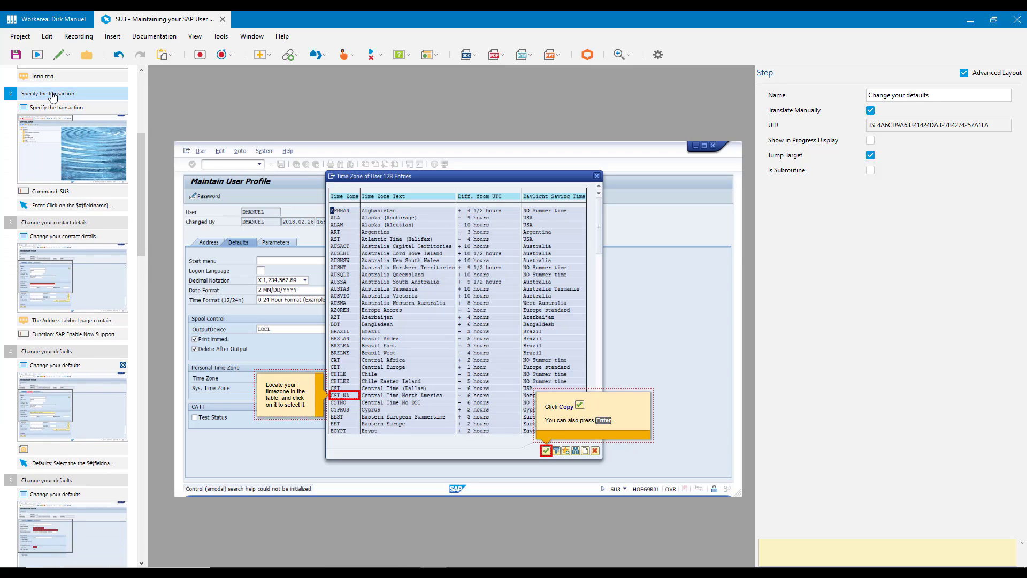
left_click(63, 109)
left_click(63, 237)
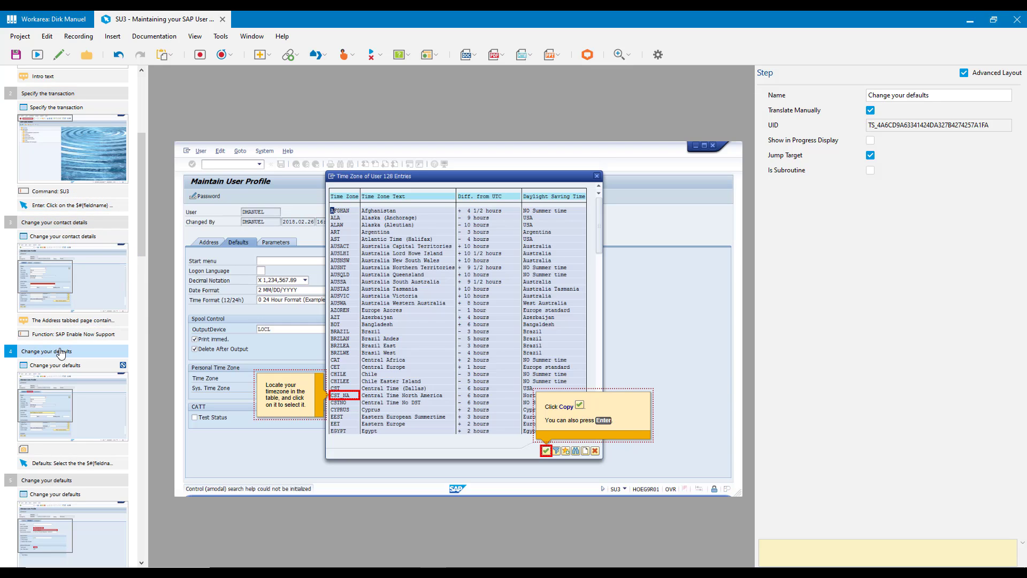
left_click(70, 366)
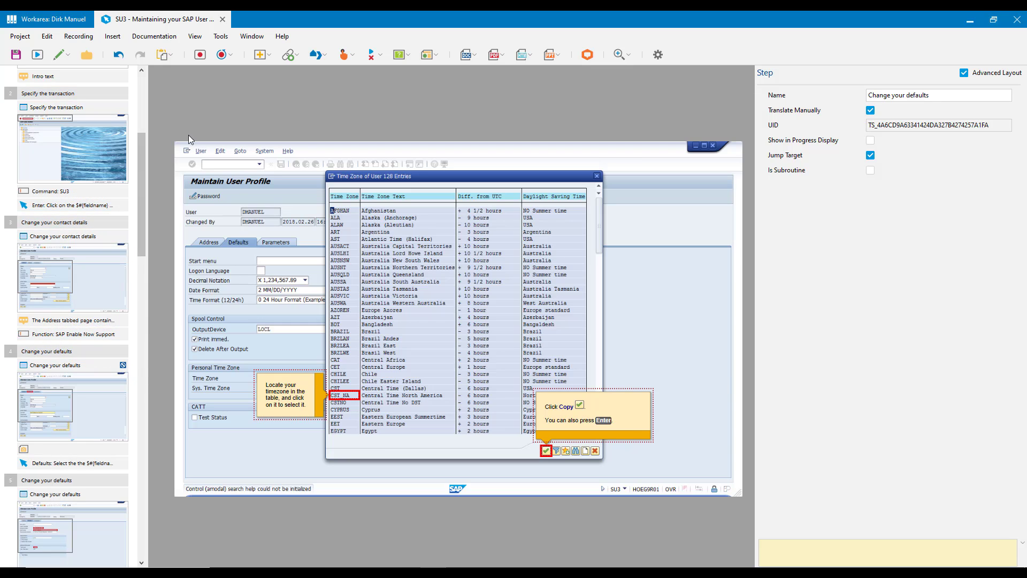
left_click(125, 159)
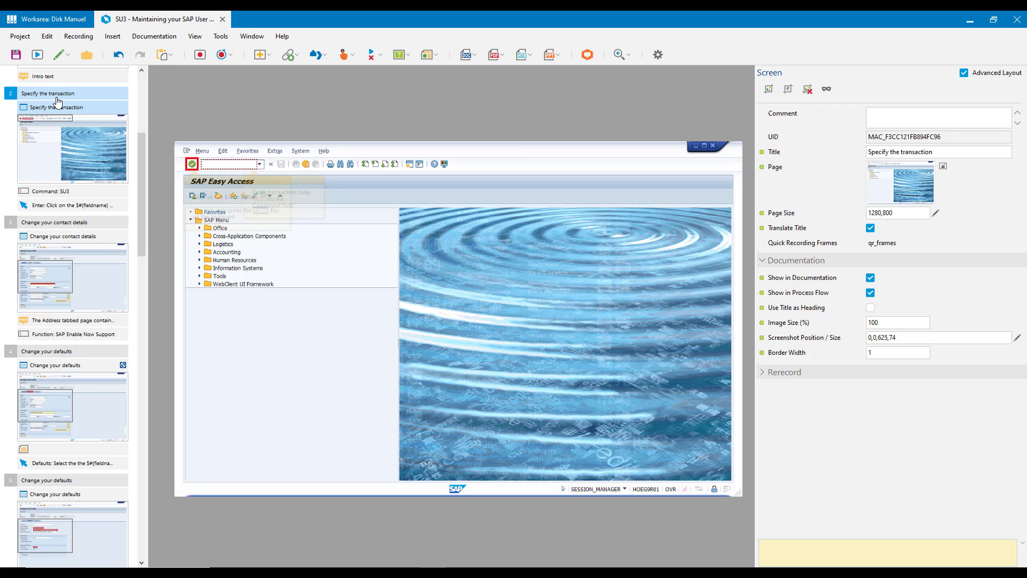
left_click(90, 223)
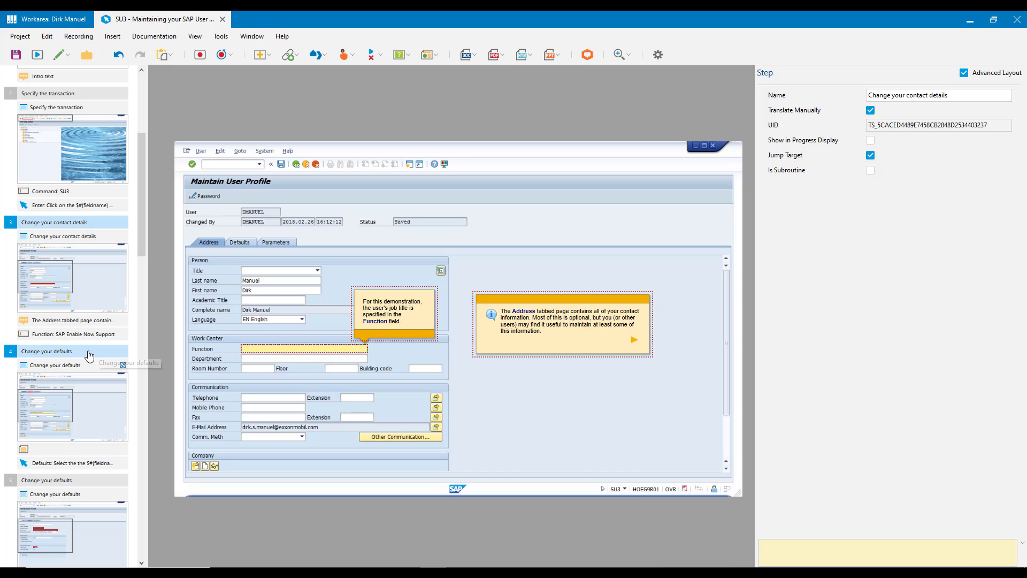
Compare step names with screen titles for Specify the transaction and Change your contact details, and check the first two Change your defaults steps.
left_click_drag(144, 173, 146, 136)
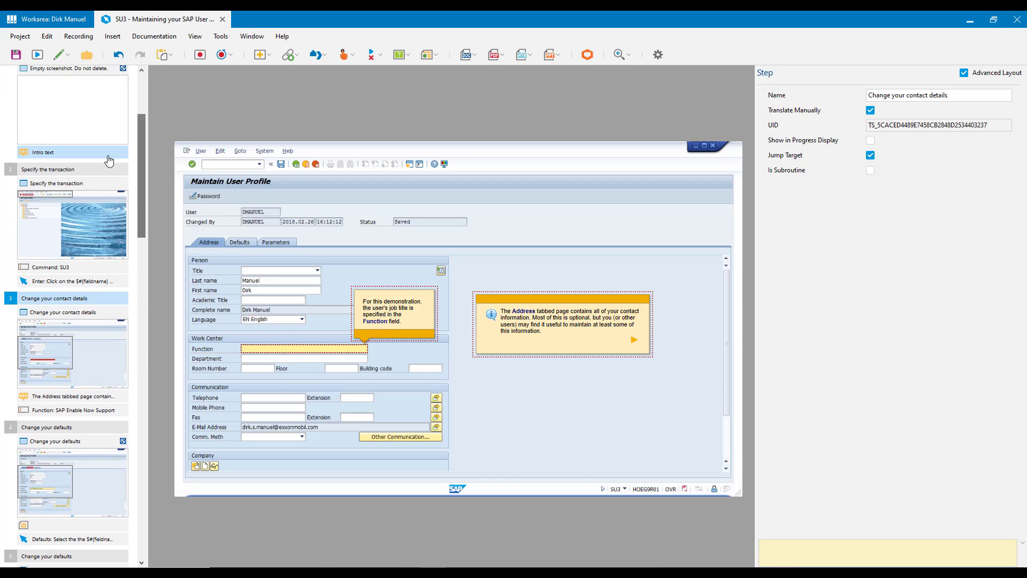
left_click(102, 170)
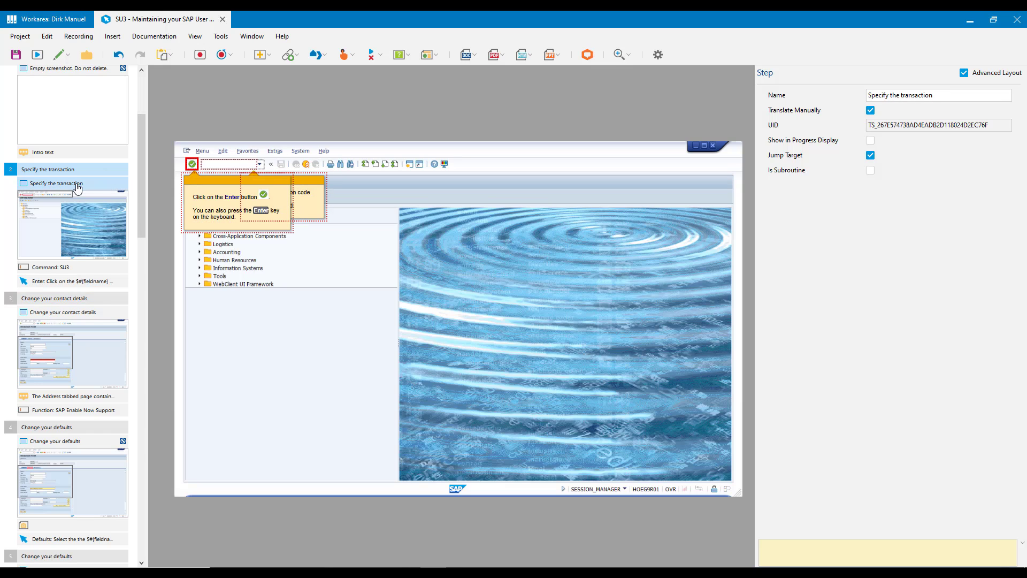
left_click(78, 185)
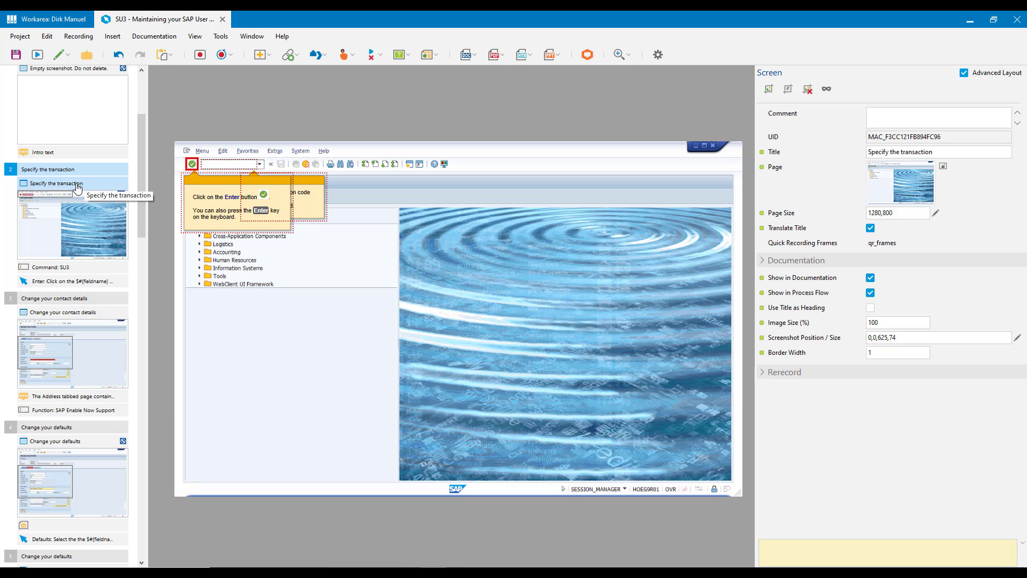
left_click(69, 304)
left_click(70, 313)
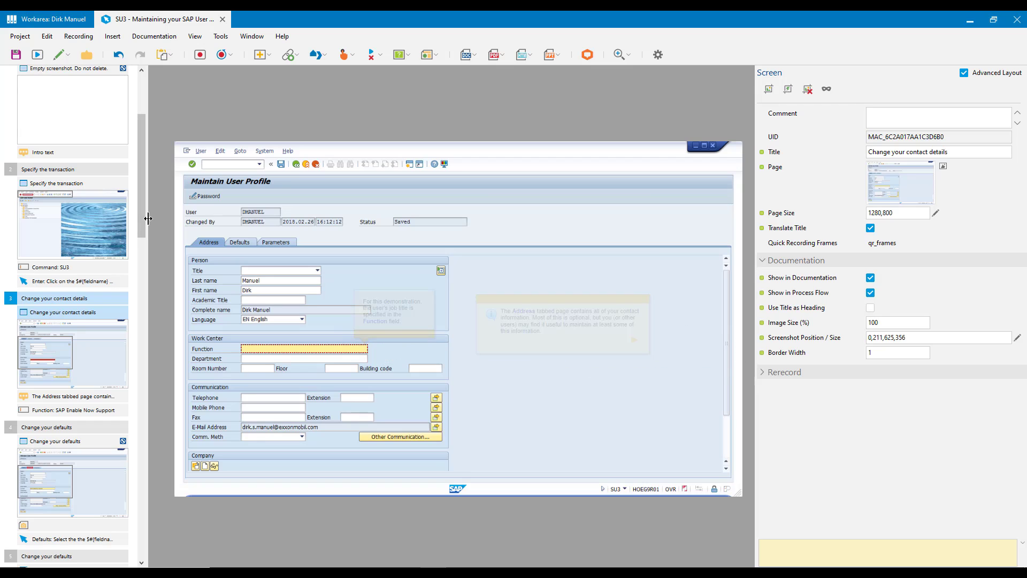
left_click_drag(143, 218, 143, 277)
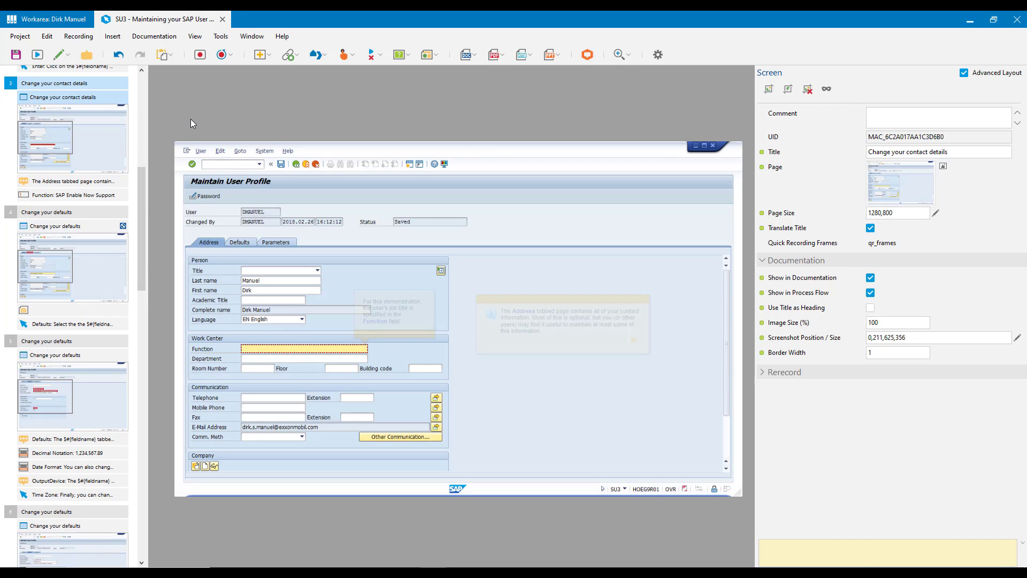
left_click(68, 214)
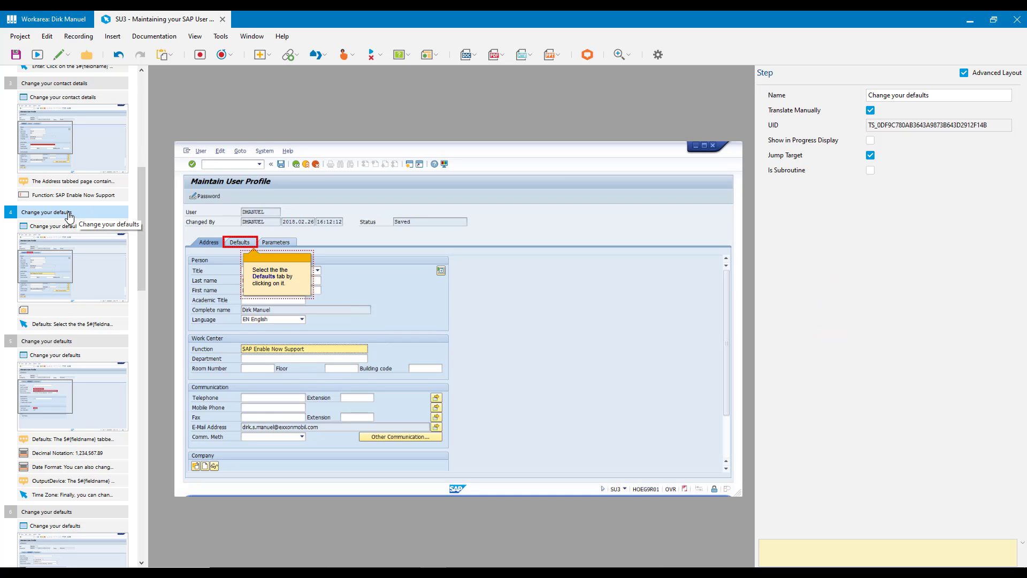
left_click(63, 342)
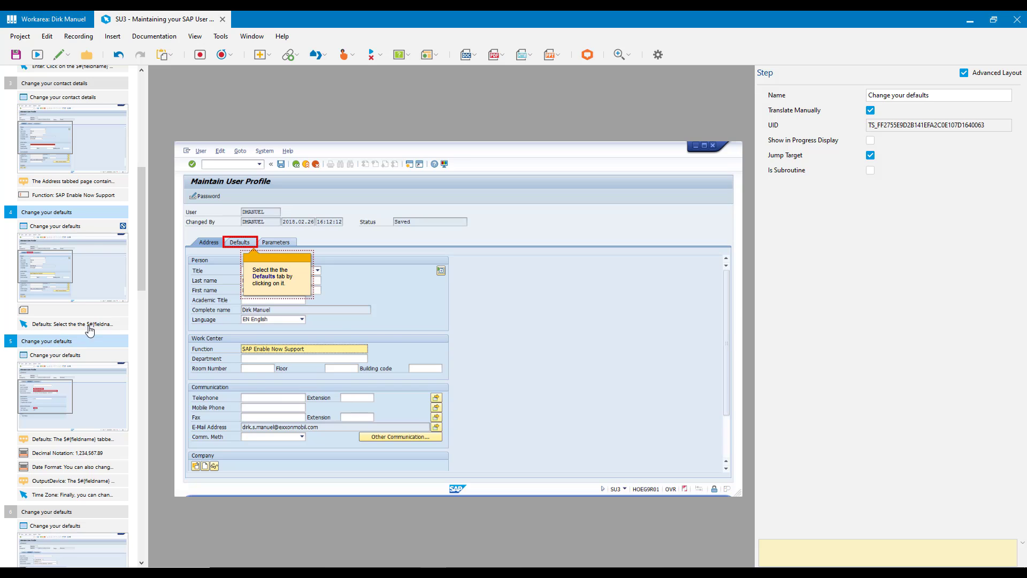
Examine the names of the remaining Change your defaults steps and the four Set your parameters steps.
left_click_drag(143, 280, 143, 336)
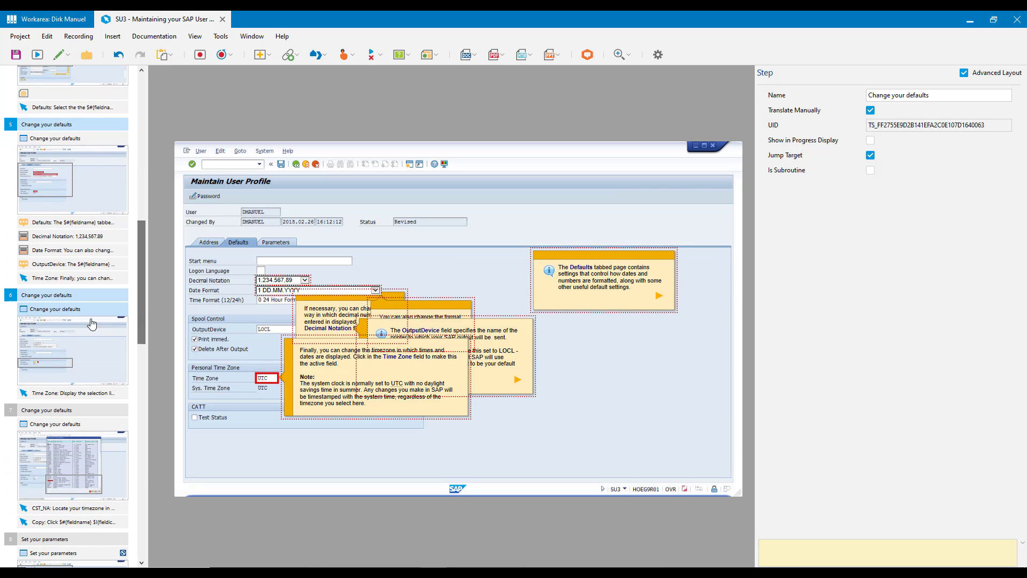
left_click(76, 296)
left_click(63, 424)
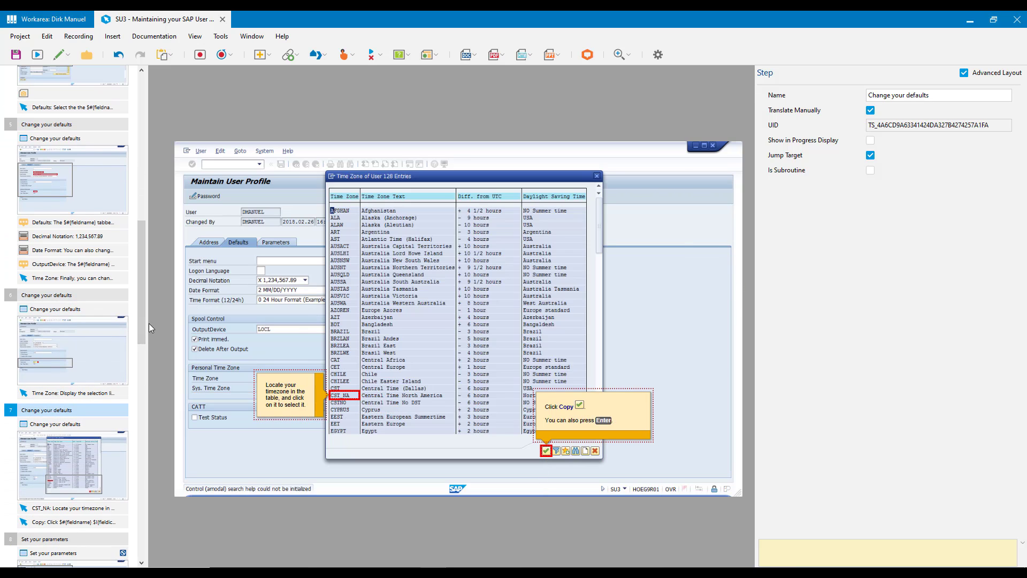
left_click_drag(142, 324, 149, 433)
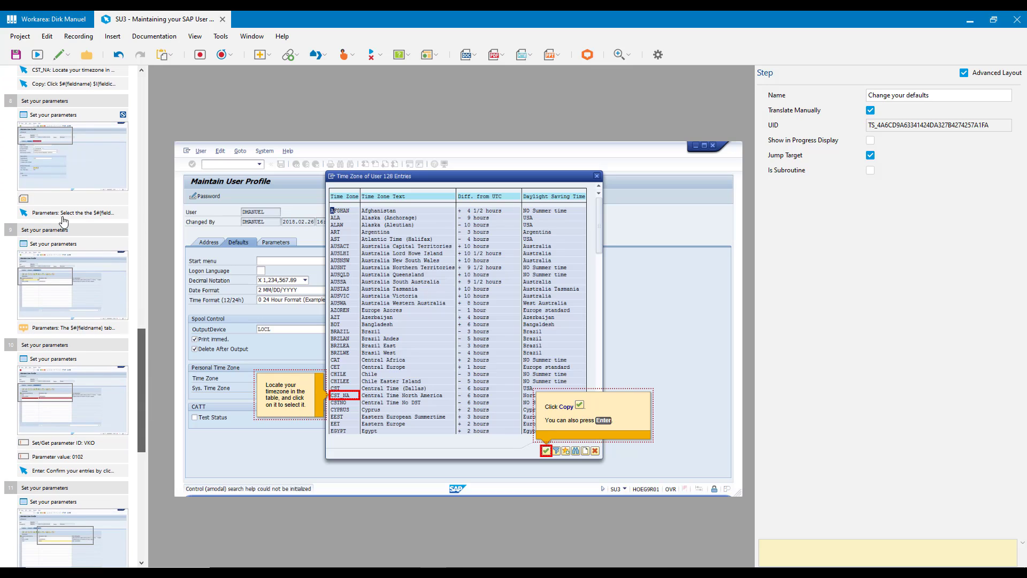
left_click(75, 103)
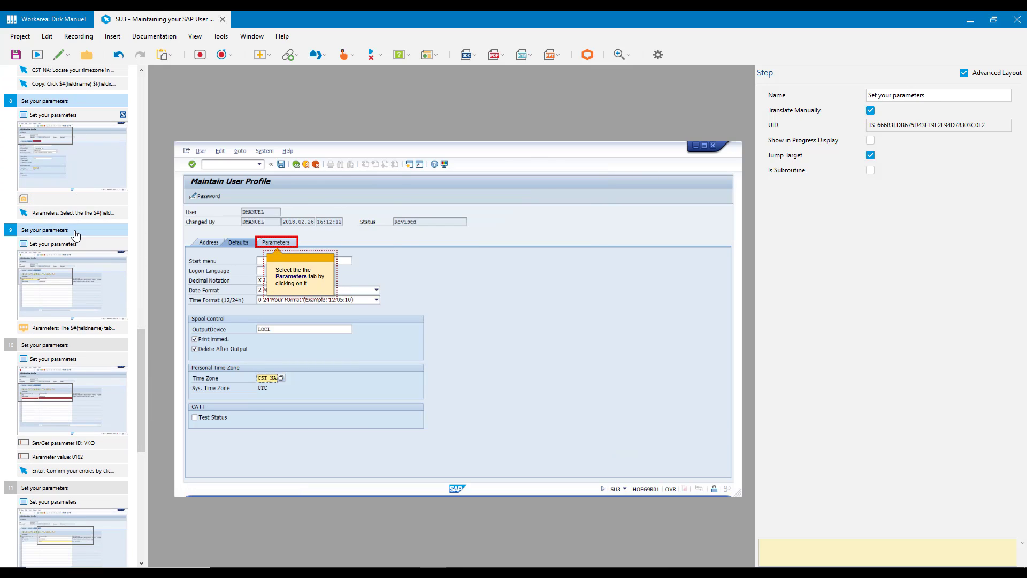
left_click(72, 234)
left_click(67, 347)
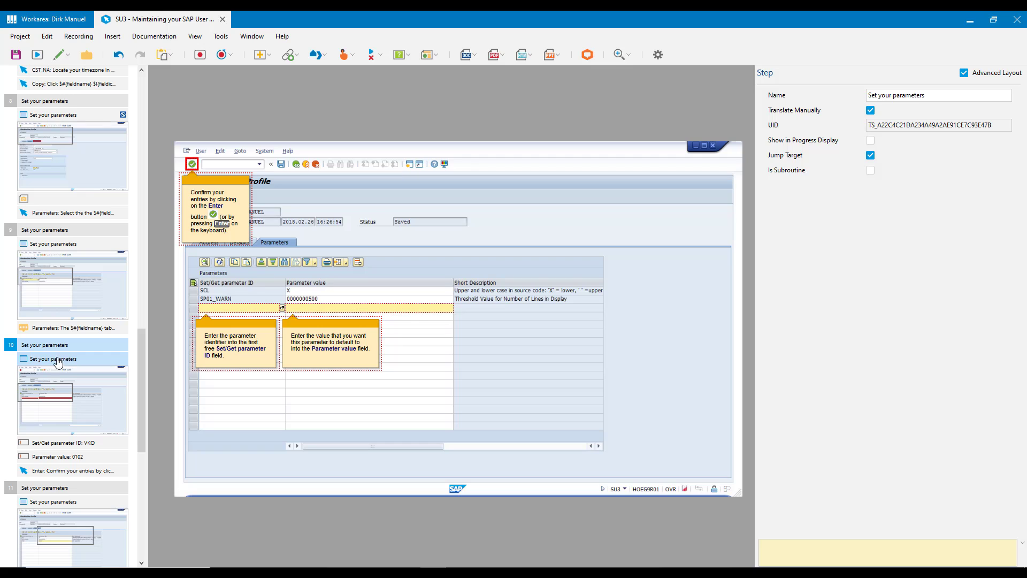
left_click(83, 488)
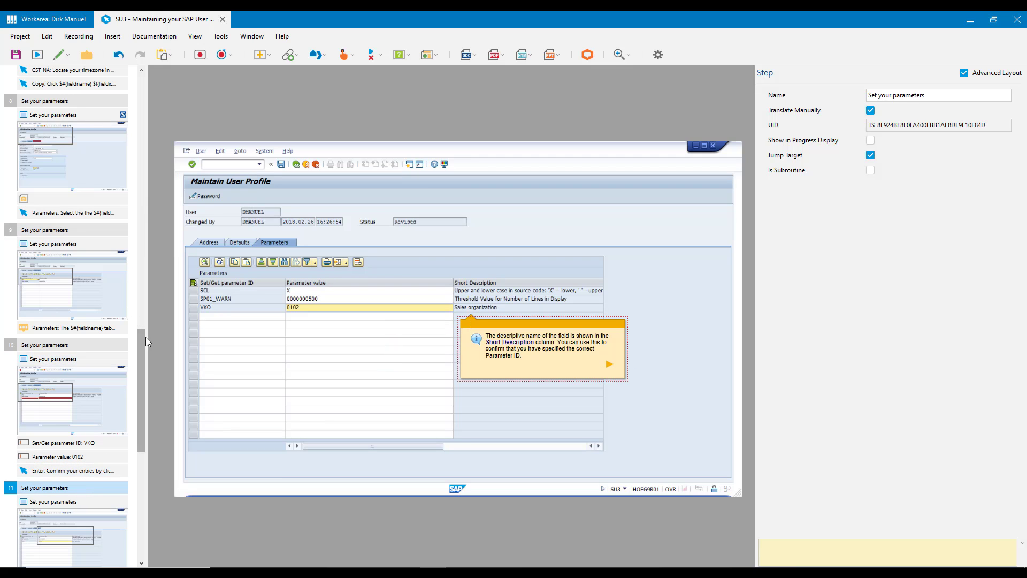
Enable Use Title as Heading for the Specify the transaction screen.
left_click_drag(142, 343, 165, 149)
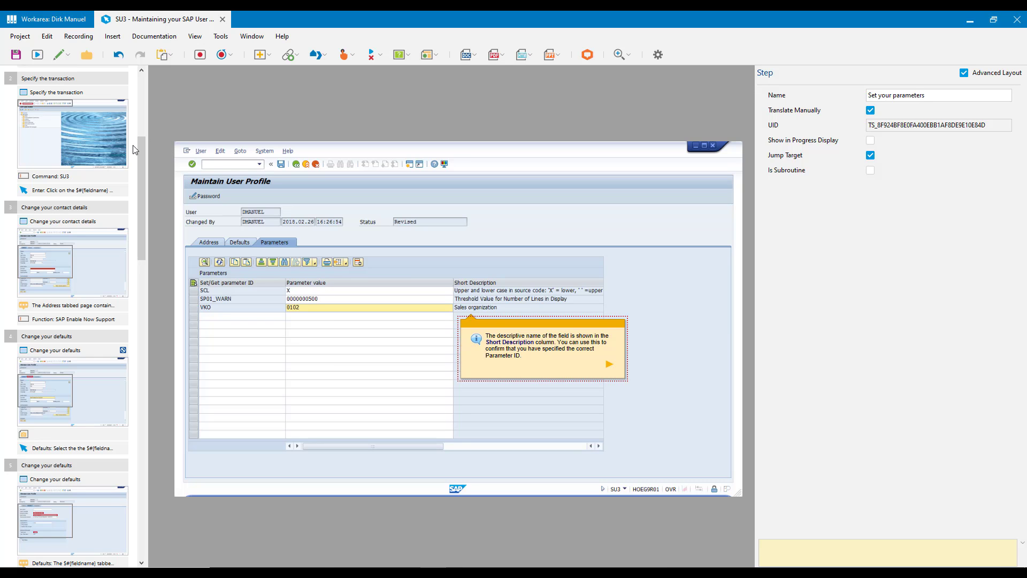
left_click(89, 144)
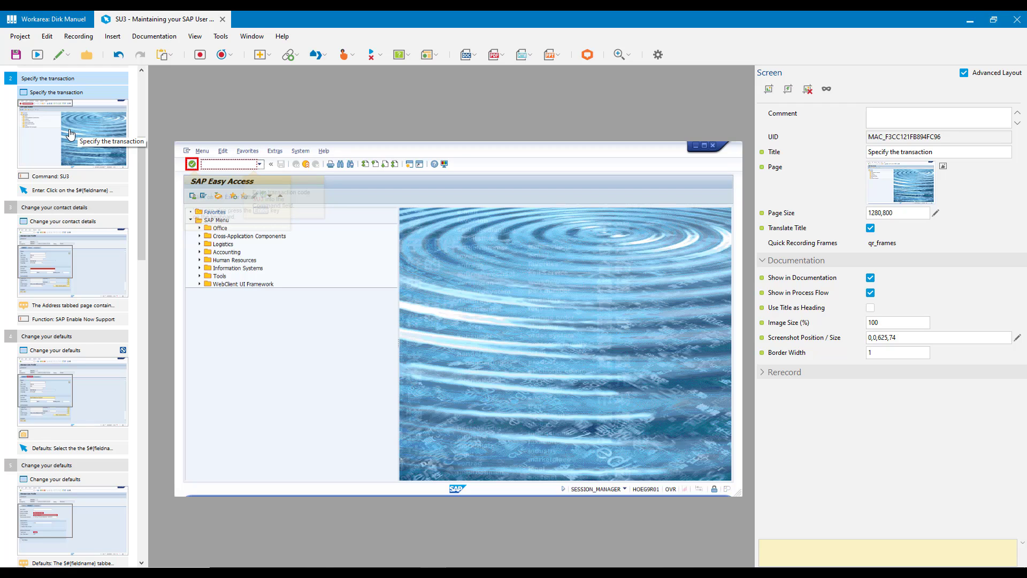
left_click(819, 309)
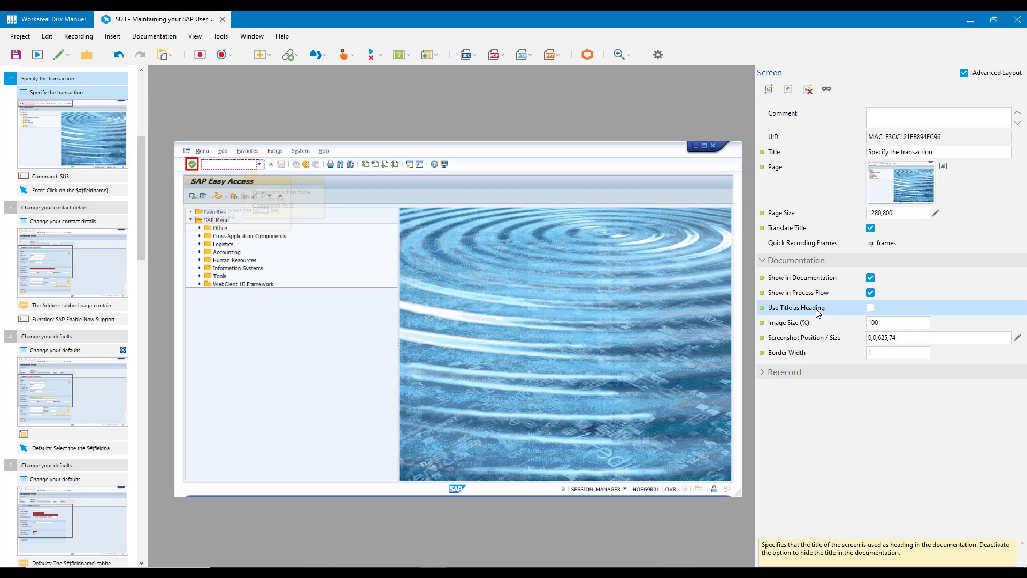
left_click(870, 308)
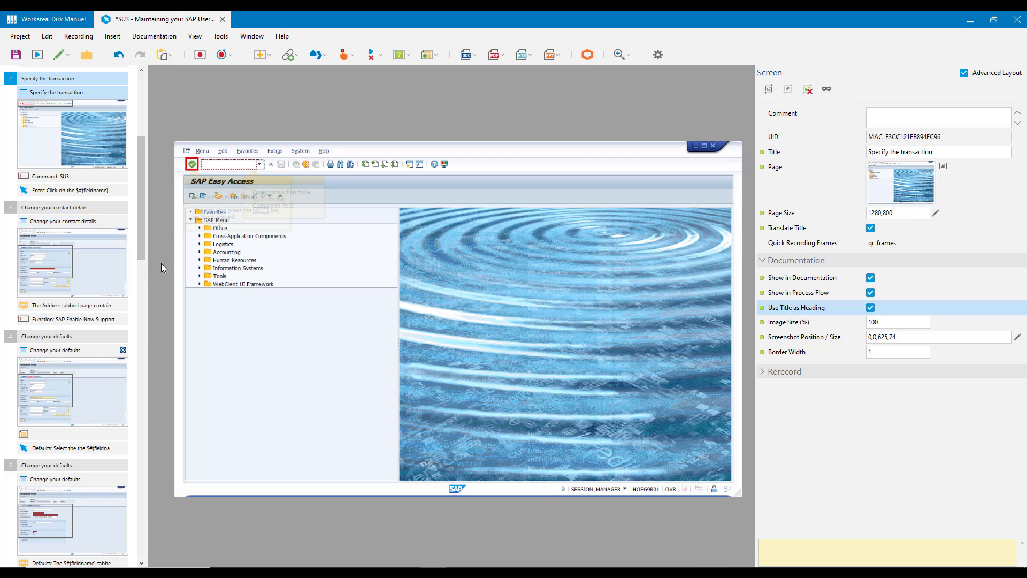
Enable Use Title as Heading together for the Change your contact details screen and the first Change your defaults, Set your parameters and Save your changes screens.
left_click(70, 270)
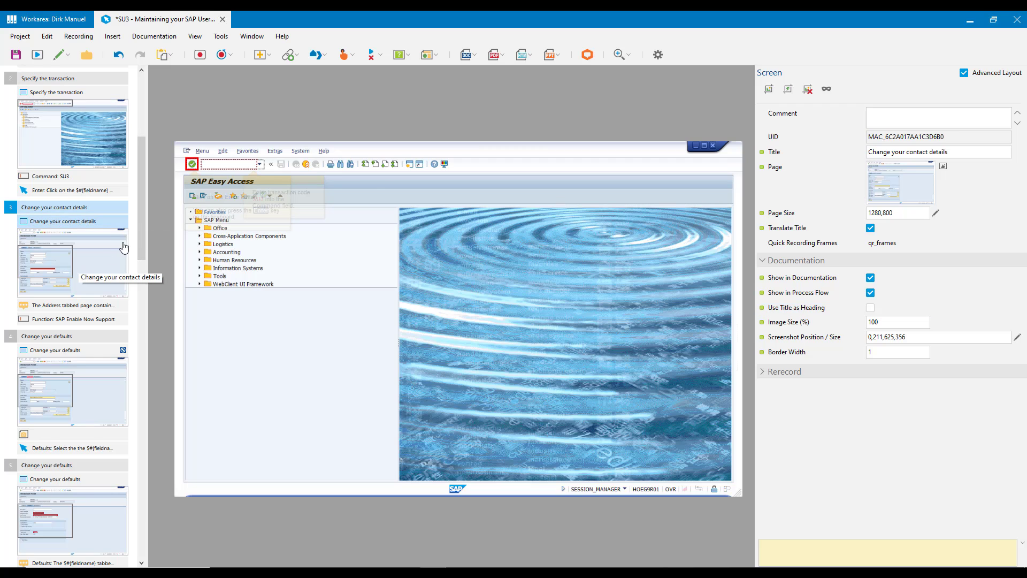
left_click_drag(143, 220, 156, 377)
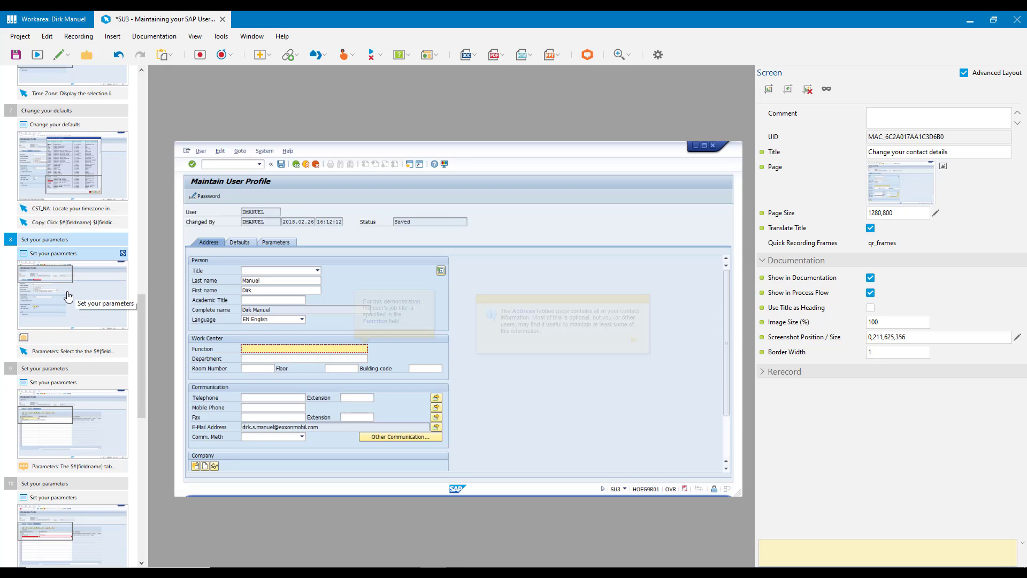
left_click_drag(142, 323, 144, 191)
left_click(82, 275, "ctrl")
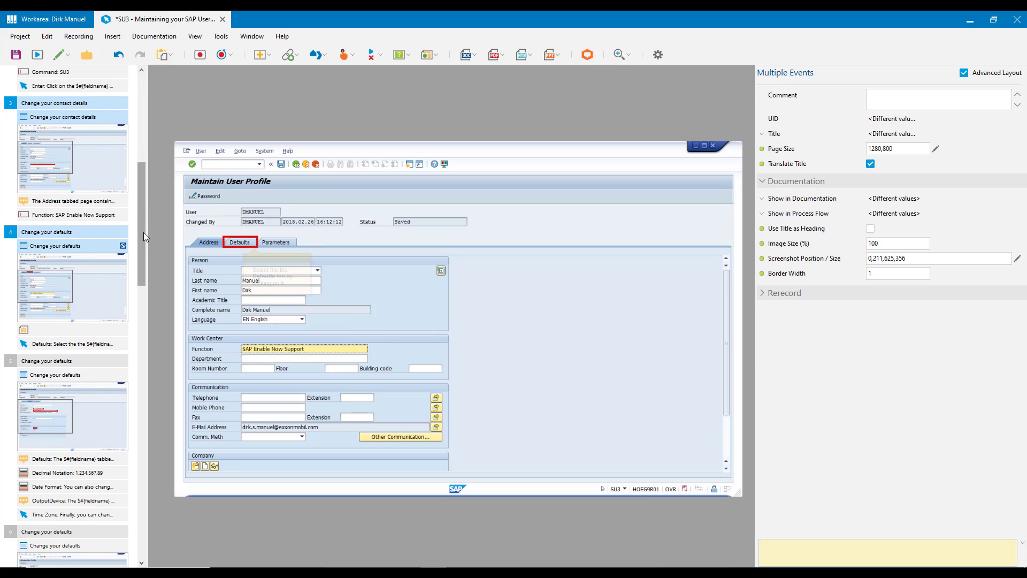
left_click_drag(143, 232, 136, 492)
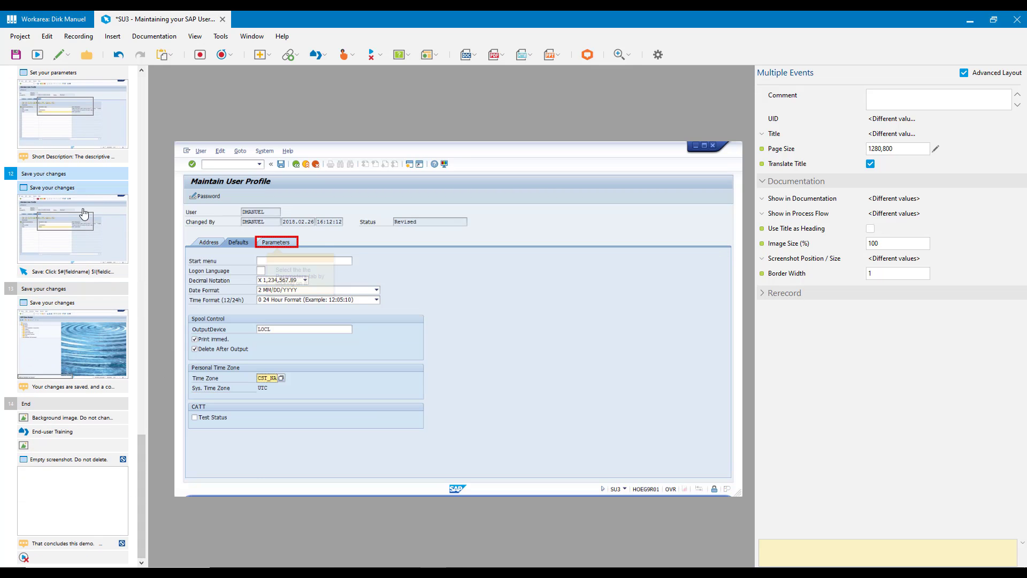
left_click(112, 242)
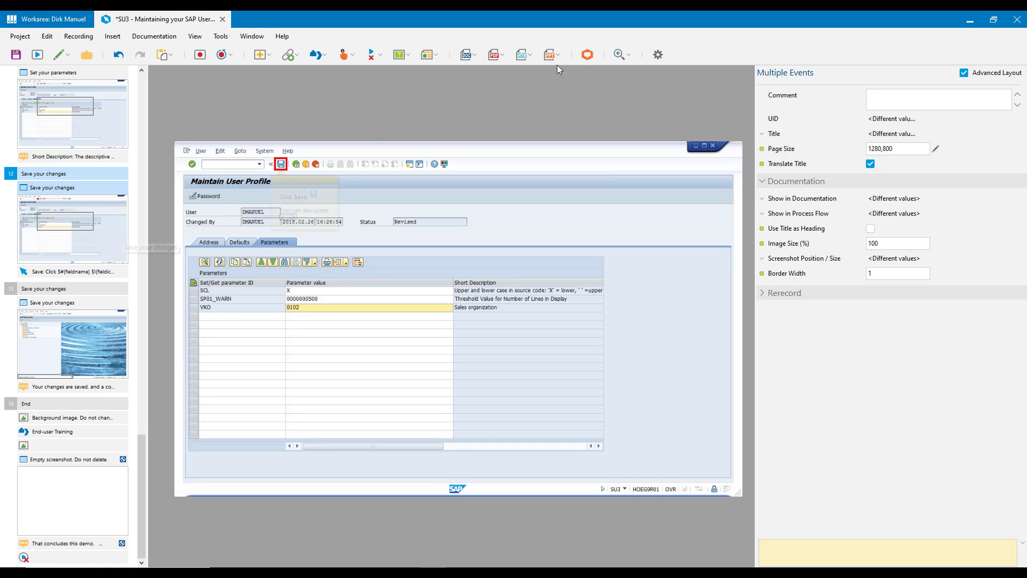
left_click(872, 229)
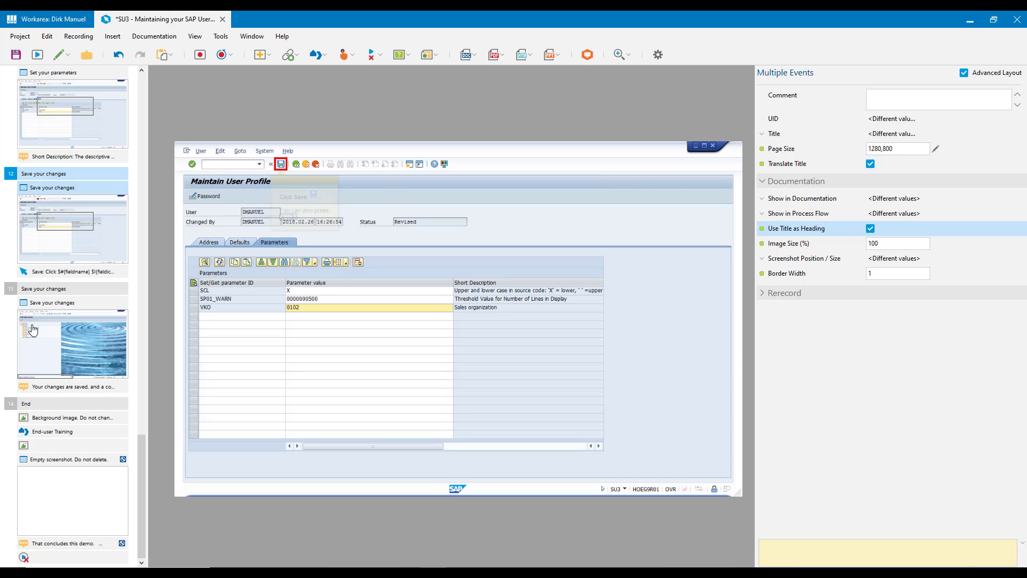
Enable Show in Progress Display for Specify the transaction, Change your contact details, End, and the first Change your defaults, Set your parameters and Save your changes steps.
left_click_drag(148, 459, 152, 93)
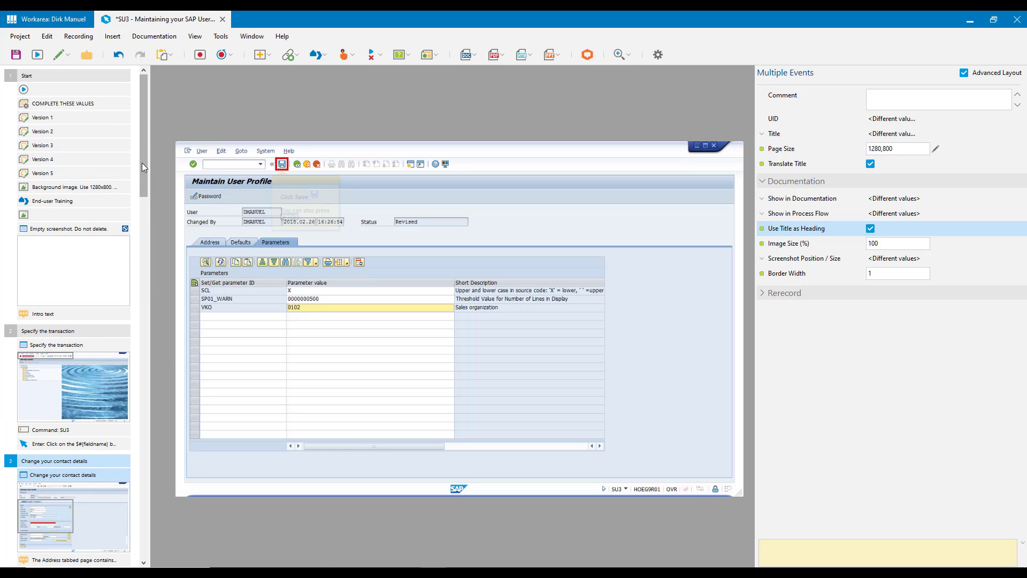
left_click_drag(142, 165, 156, 220)
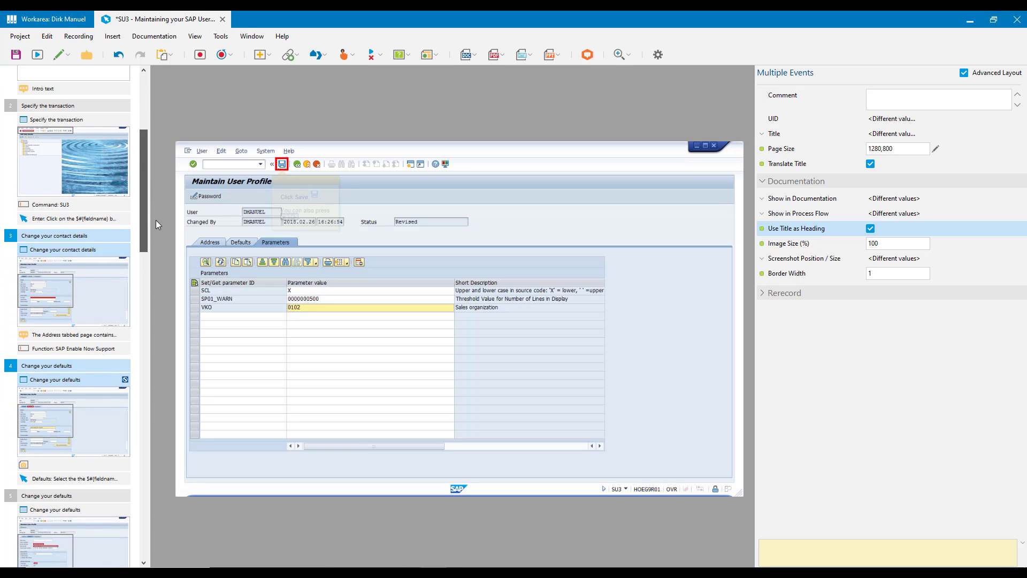
left_click(81, 107)
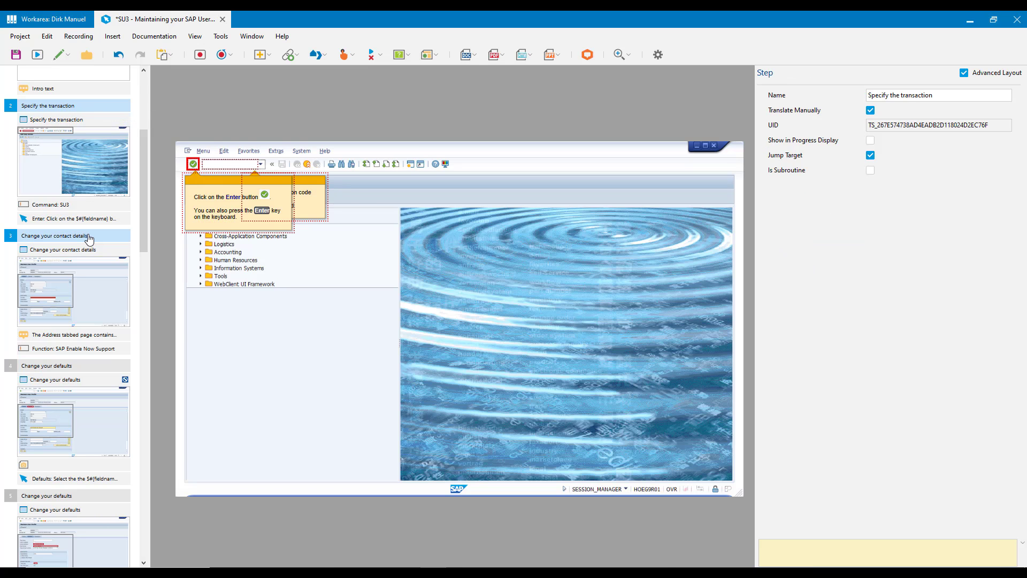
left_click(83, 236, "shift")
left_click(92, 372, "shift")
left_click_drag(144, 225, 142, 398)
left_click(85, 221, "shift")
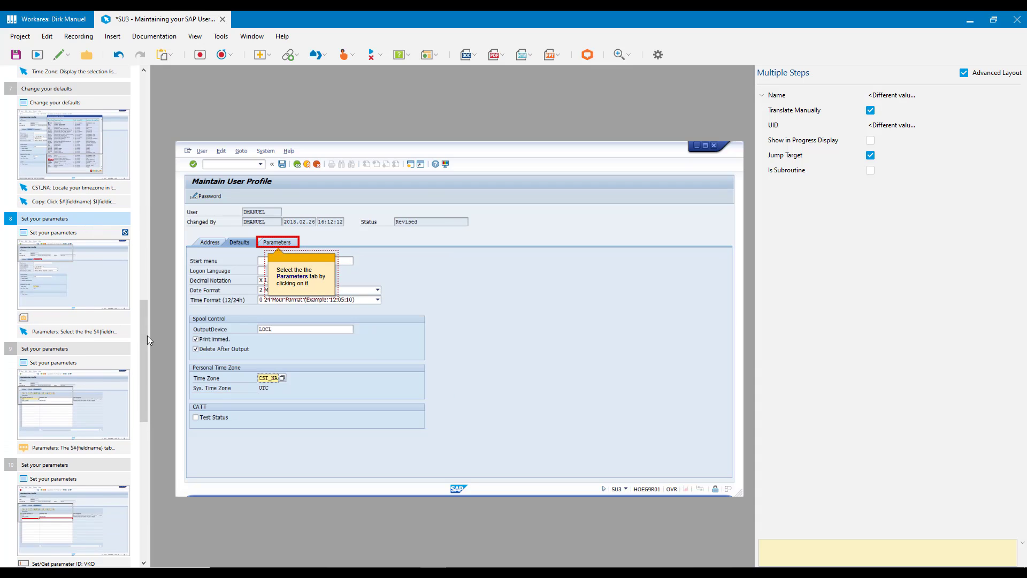
left_click_drag(147, 336, 146, 460)
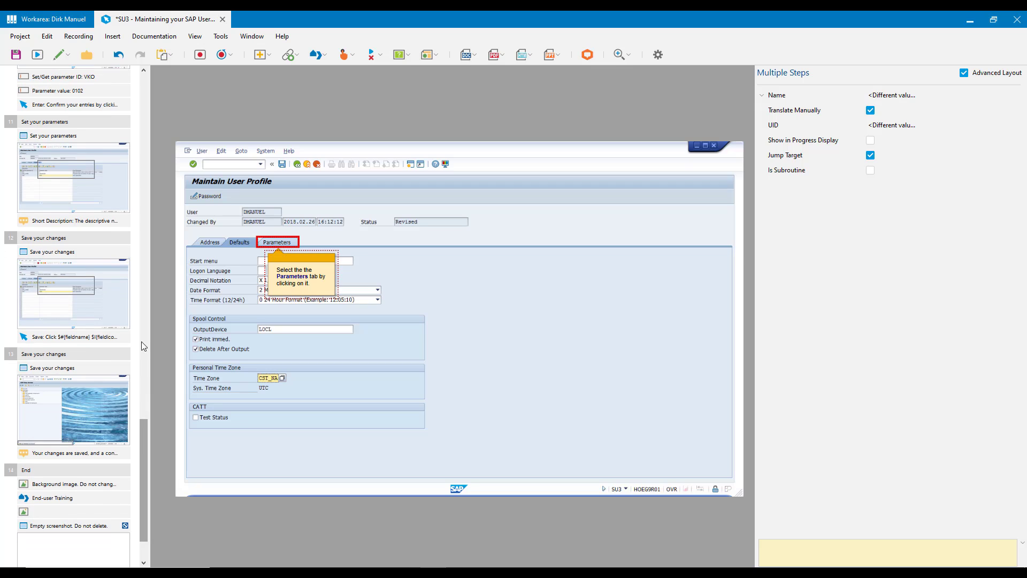
left_click(78, 240, "shift")
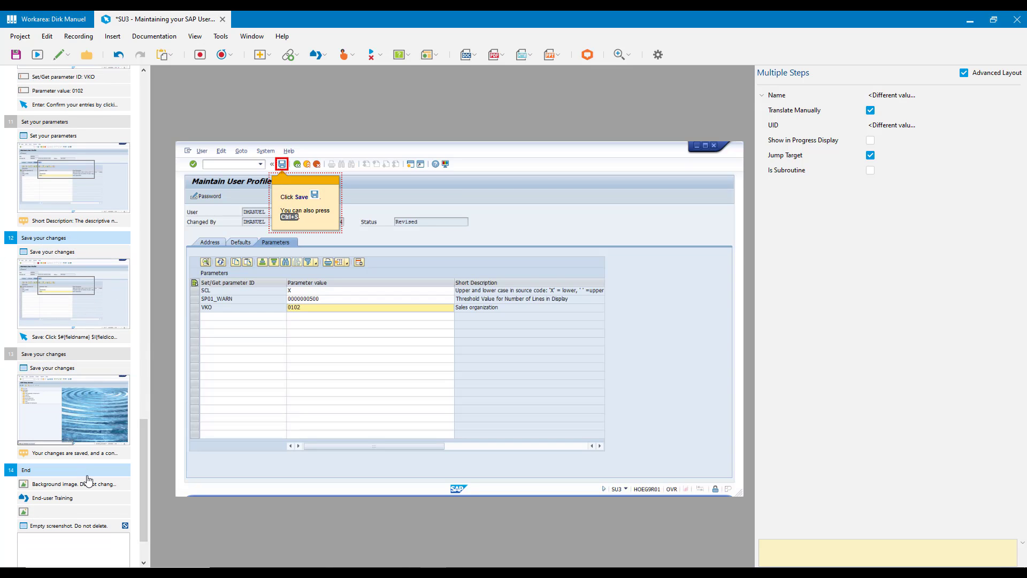
left_click(100, 466, "ctrl")
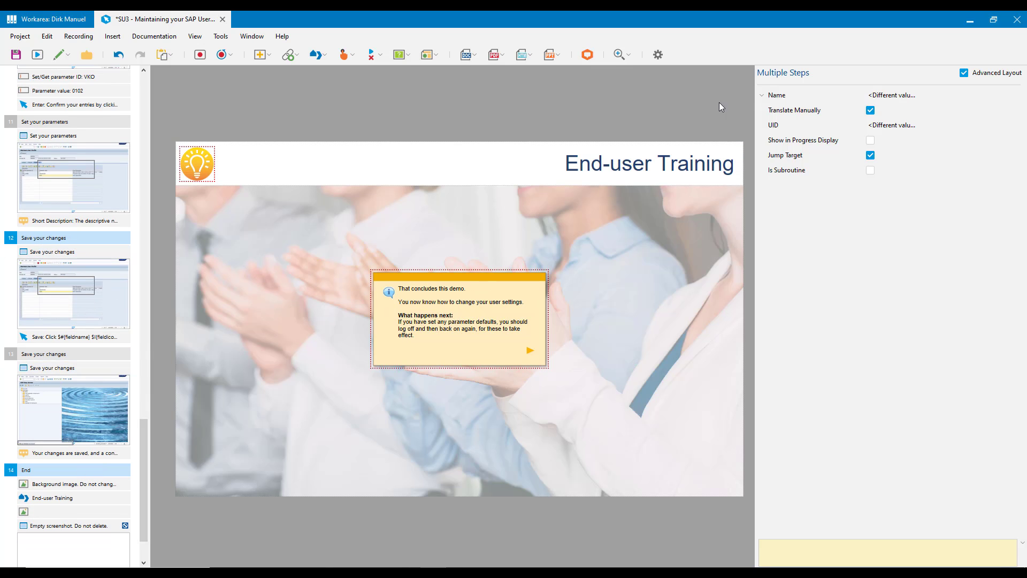
left_click(872, 140)
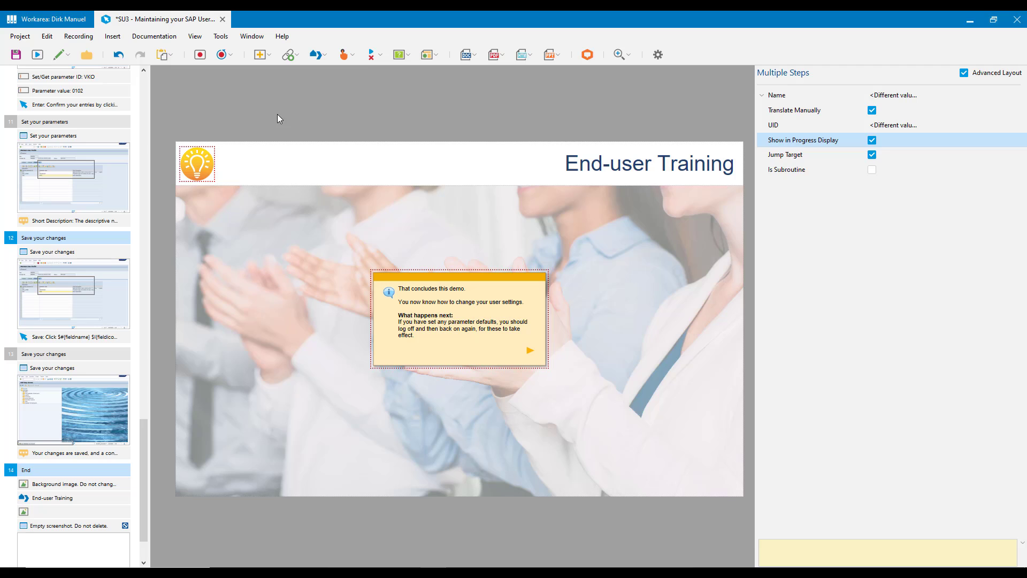
Preview the project in Demo mode and advance through its steps to check the names in the progress display.
left_click(37, 58)
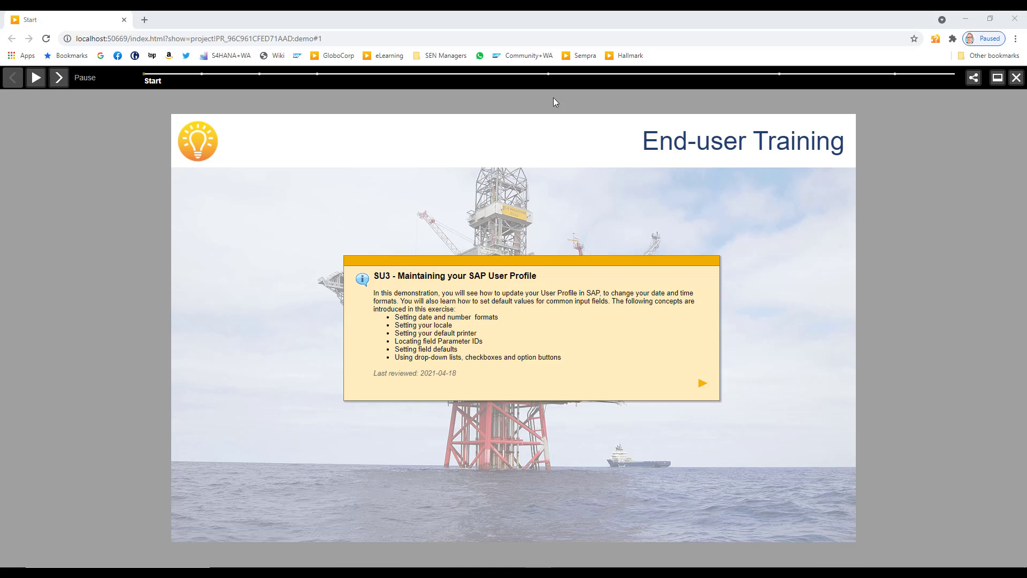
left_click(59, 80)
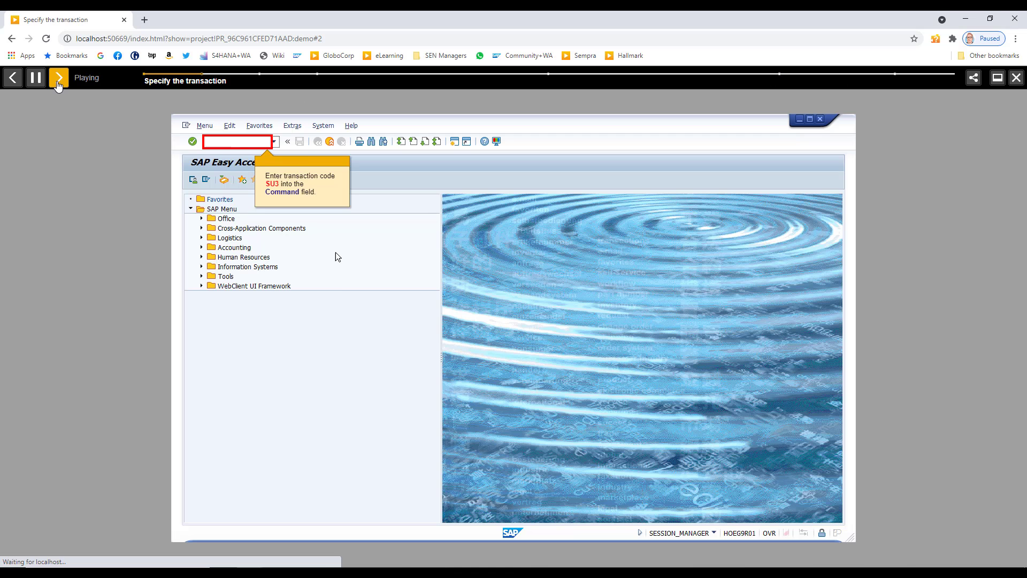
left_click(59, 80)
left_click(59, 82)
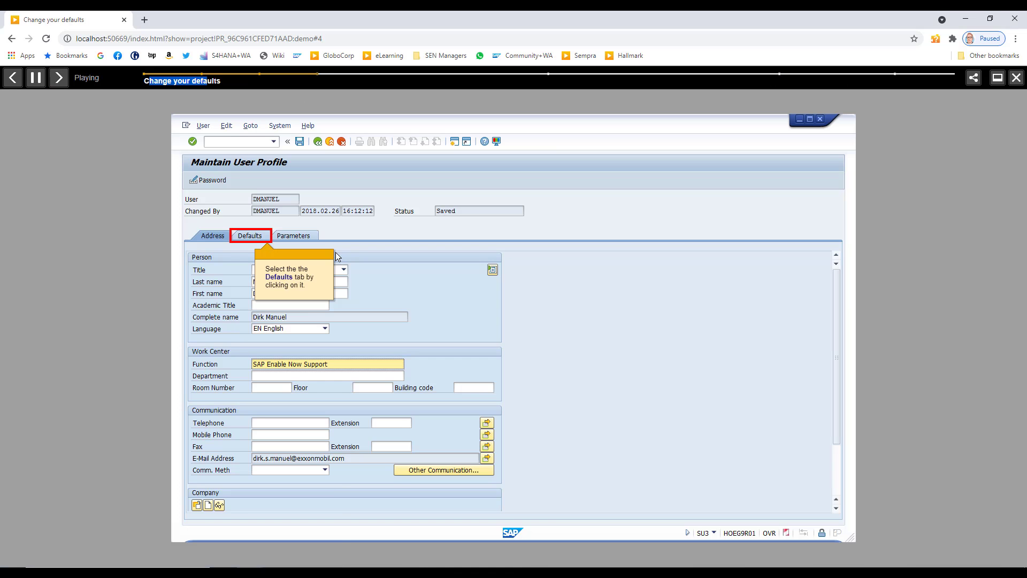
left_click(60, 83)
left_click(59, 83)
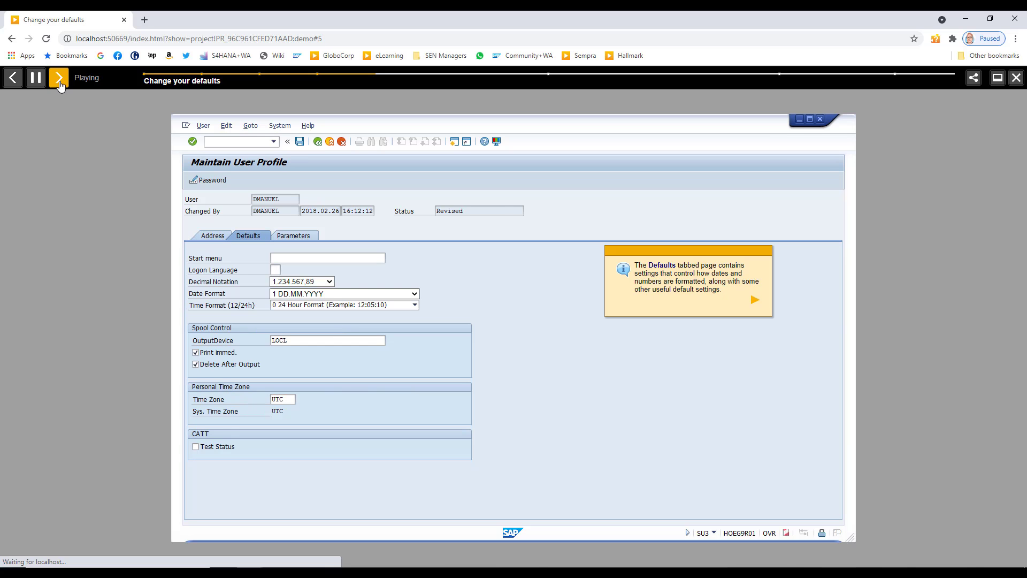
left_click(59, 82)
left_click(59, 83)
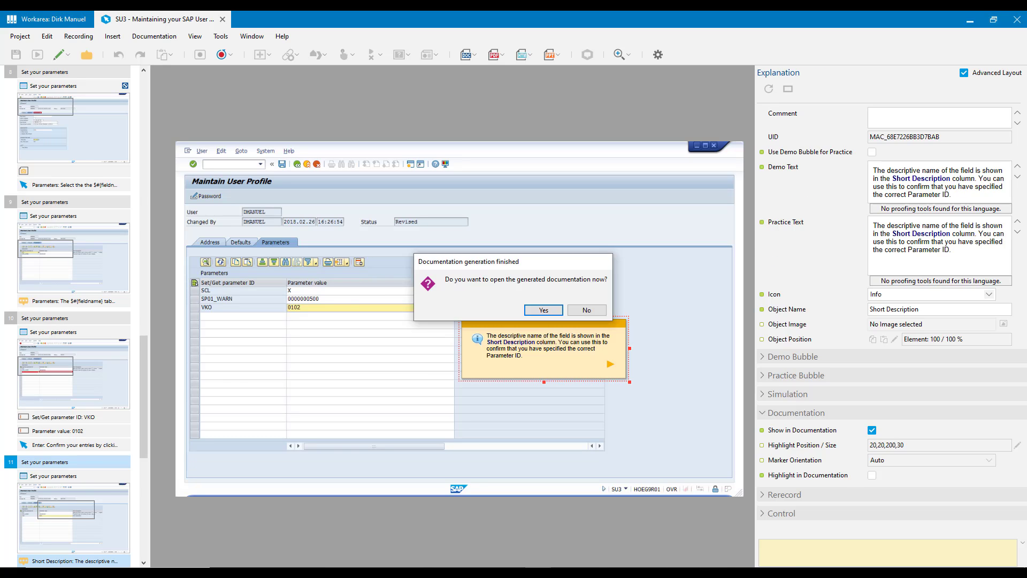
Open the generated Word document and examine its table of contents and headings through Change your defaults.
key("Return")
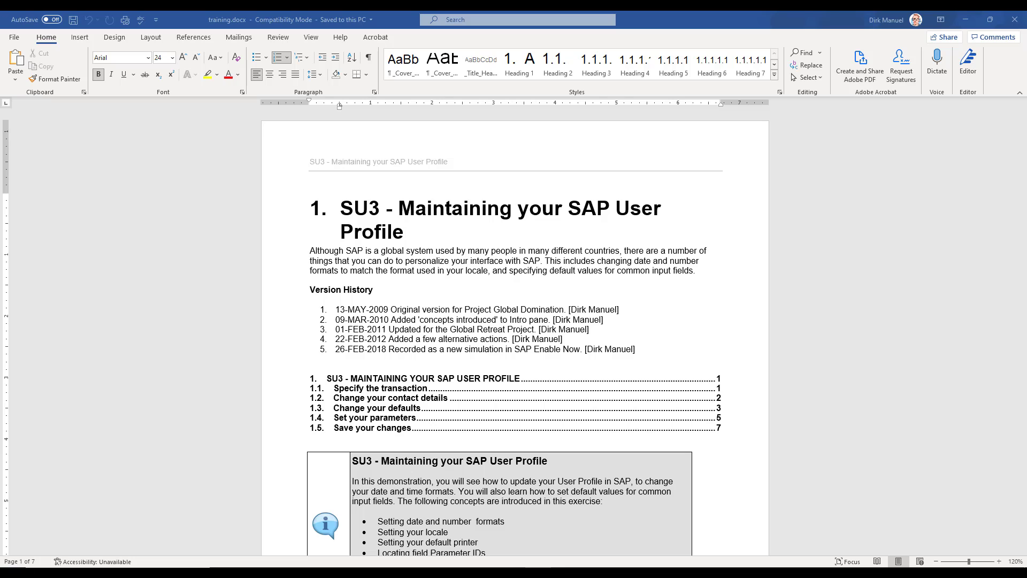
left_click(516, 330)
scroll(516, 330, "down", 12)
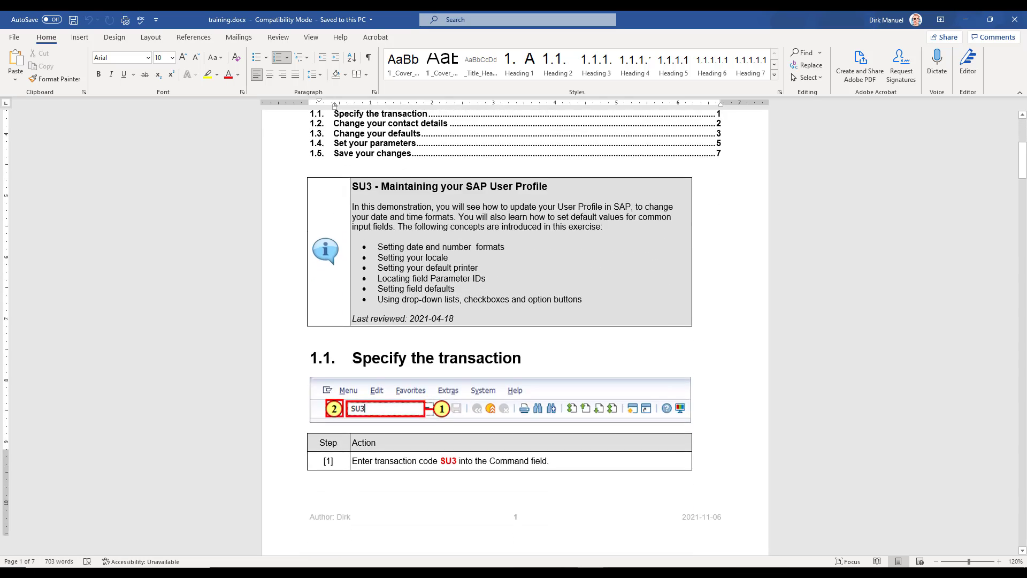
scroll(516, 330, "down", 1)
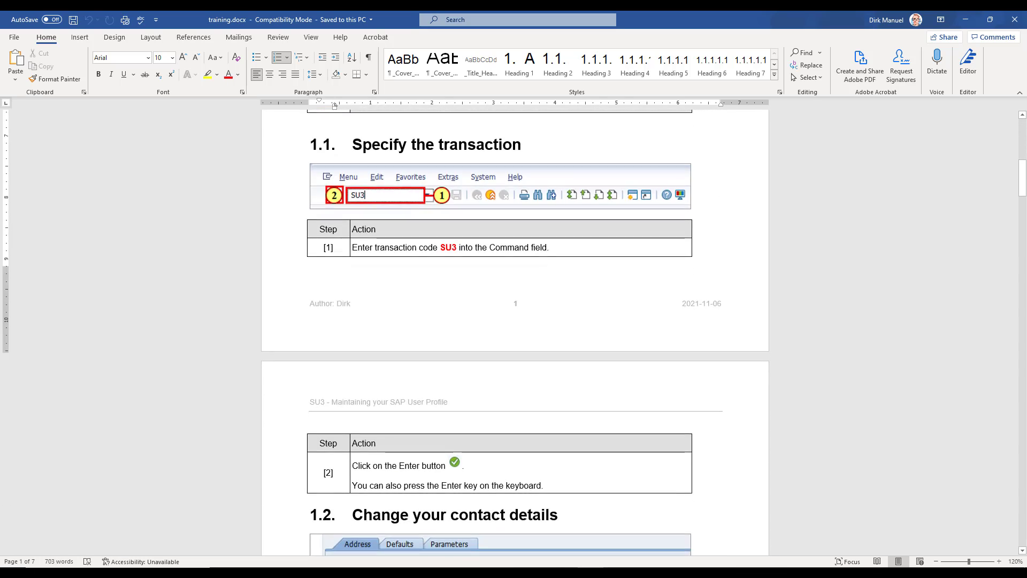
scroll(515, 330, "down", 12)
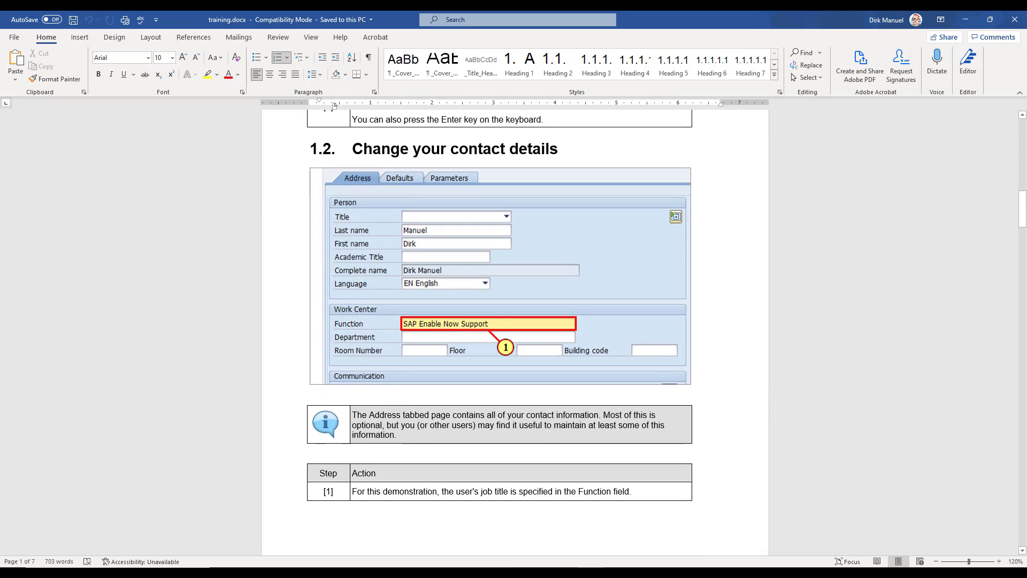
scroll(515, 330, "down", 13)
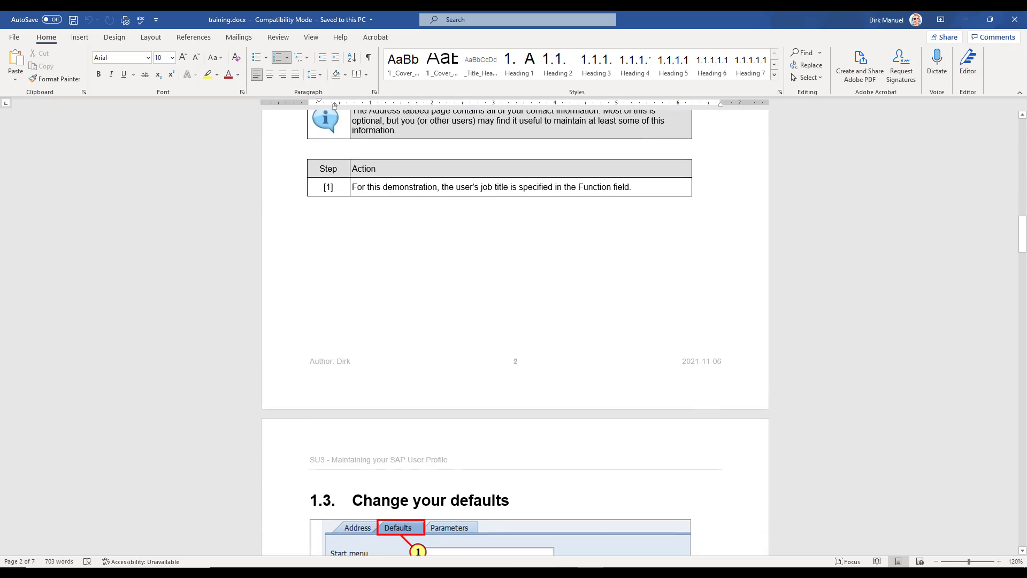
scroll(515, 330, "down", 2)
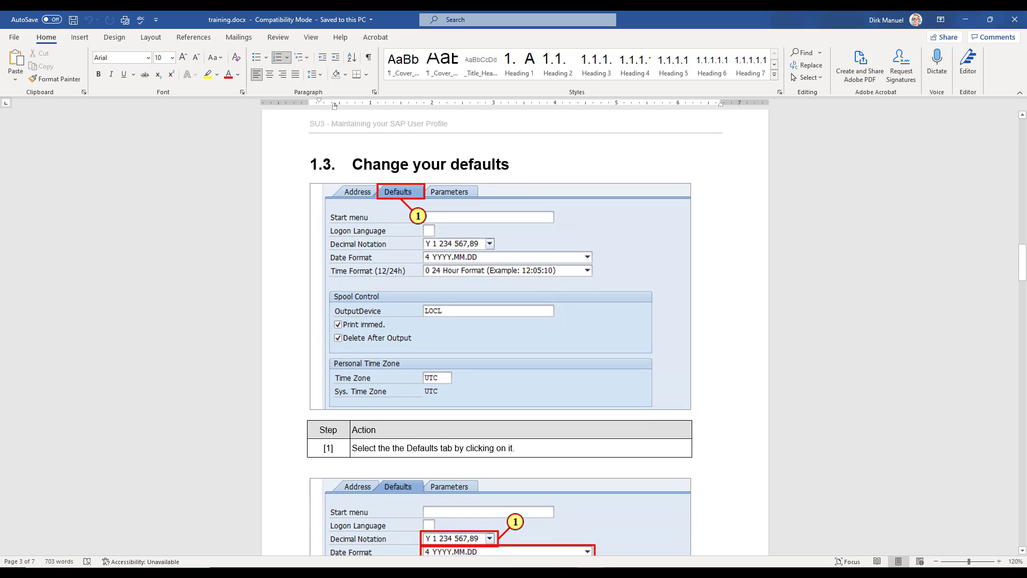
Examine the action numbering in the generated document from Change your defaults to Set your parameters, then close the document.
scroll(515, 329, "down", 1)
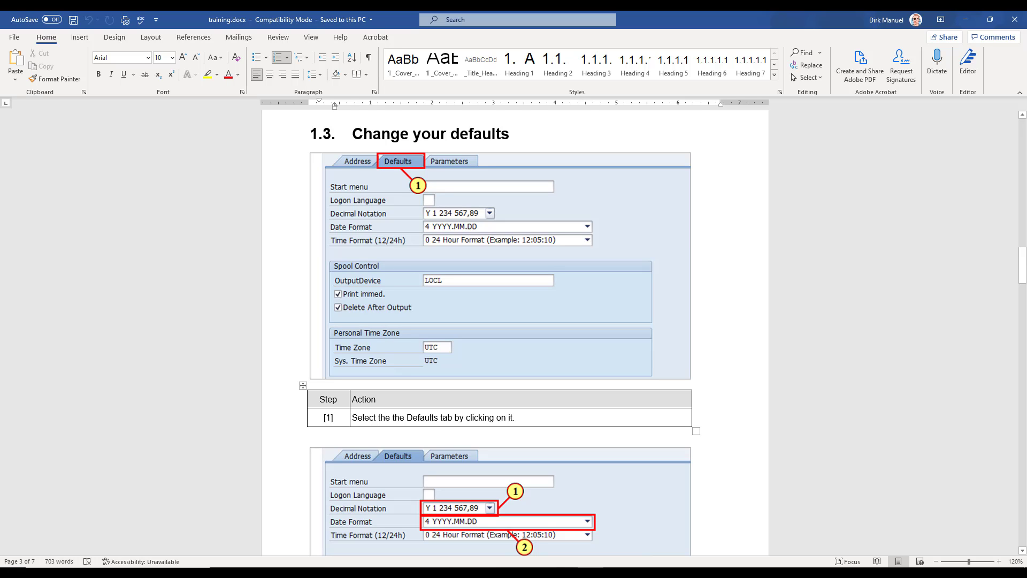
double_click(328, 417)
scroll(328, 417, "down", 15)
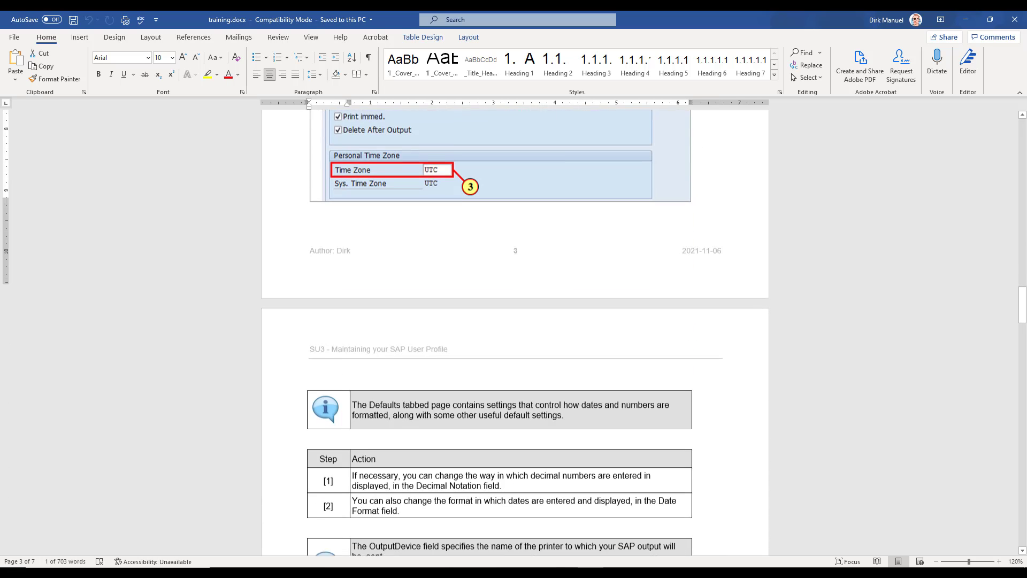
scroll(515, 330, "down", 1)
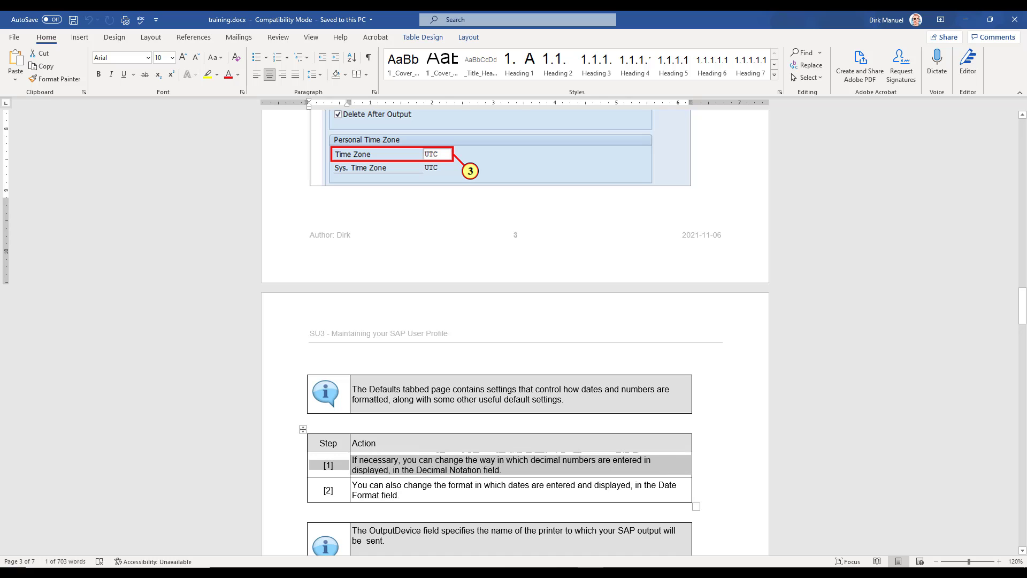
scroll(515, 330, "down", 7)
scroll(515, 330, "down", 8)
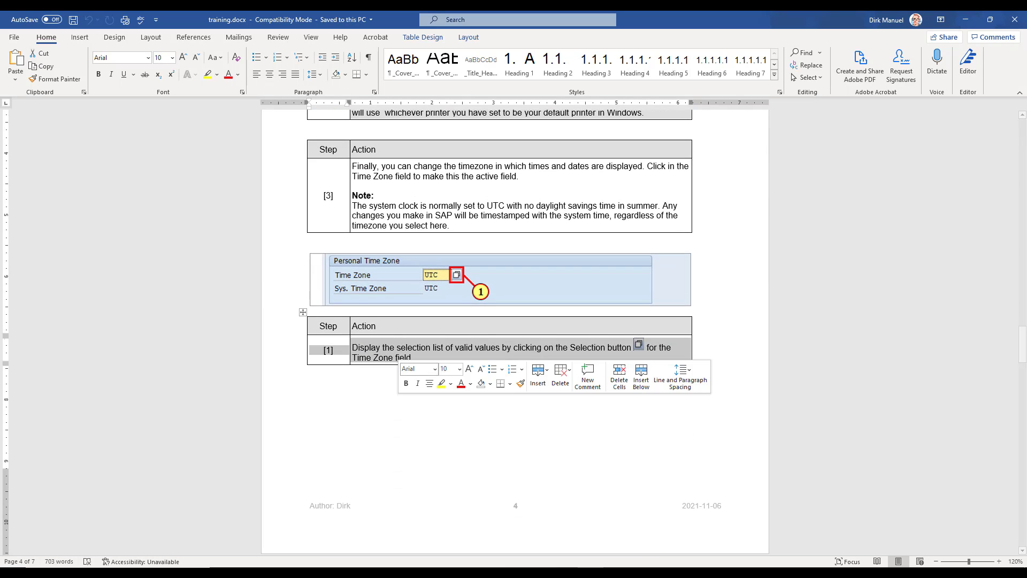
scroll(515, 330, "down", 15)
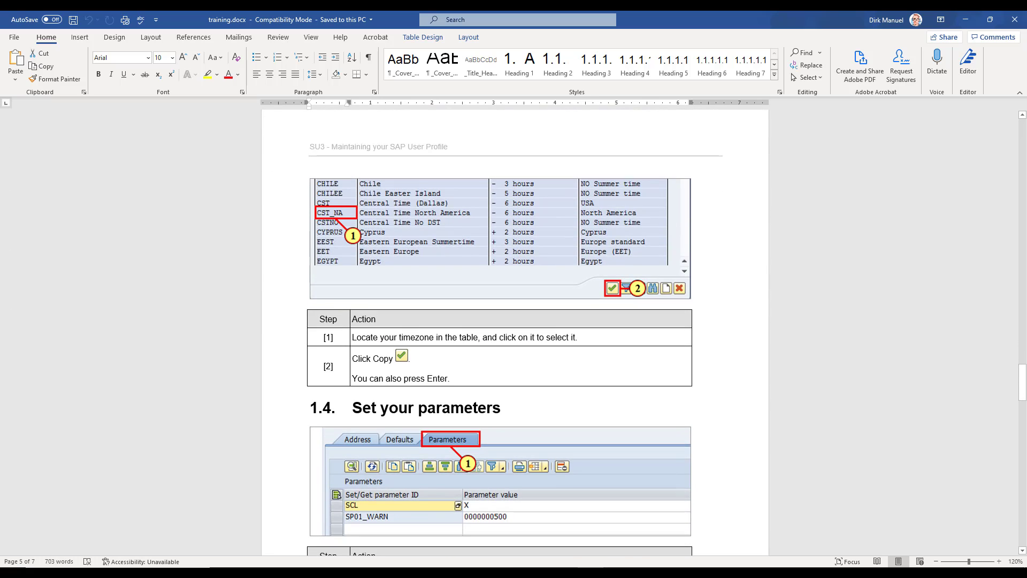
left_click(295, 337)
left_click(313, 391)
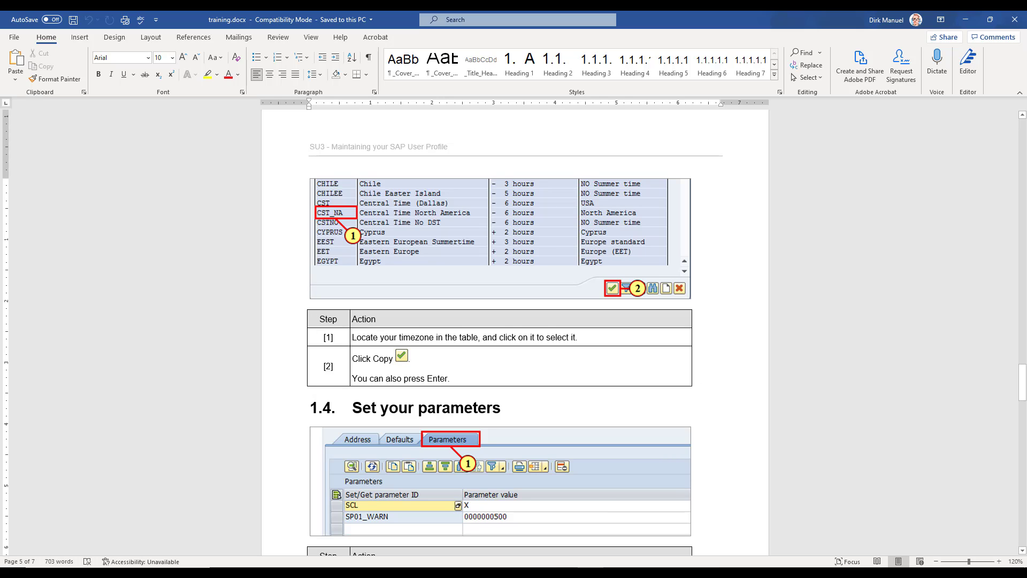
scroll(514, 332, "up", 10)
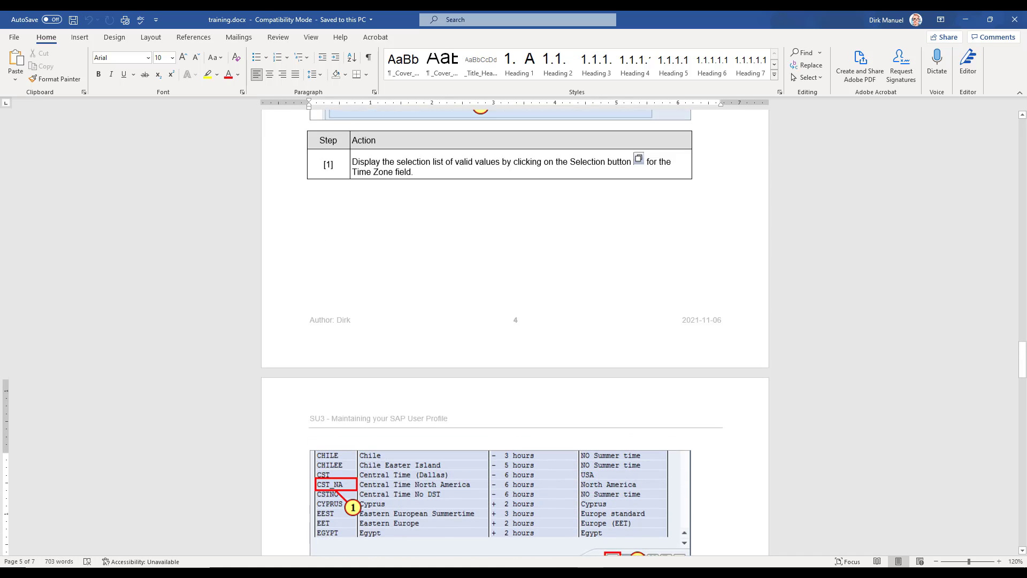
scroll(514, 332, "up", 2)
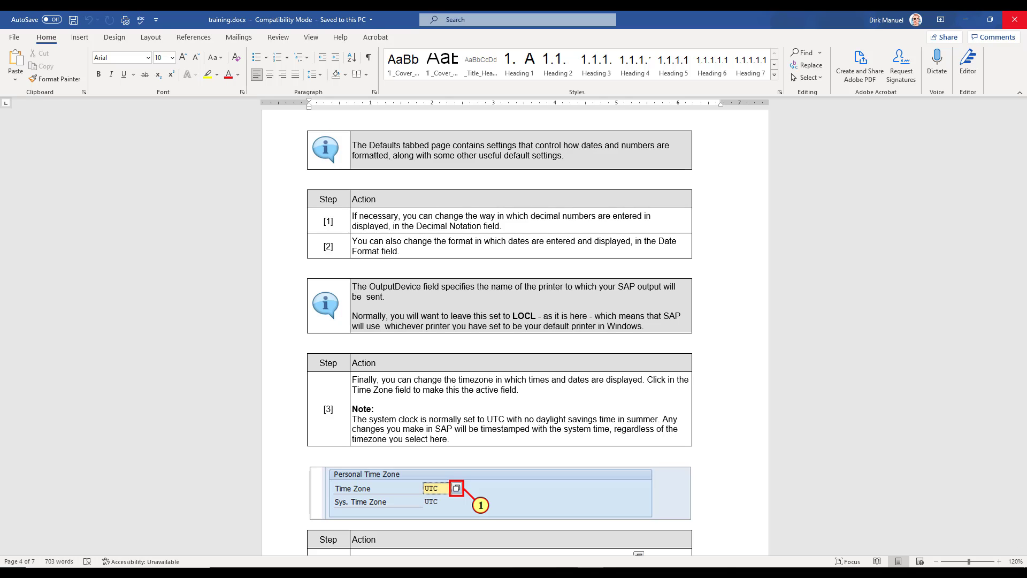
left_click(1015, 19)
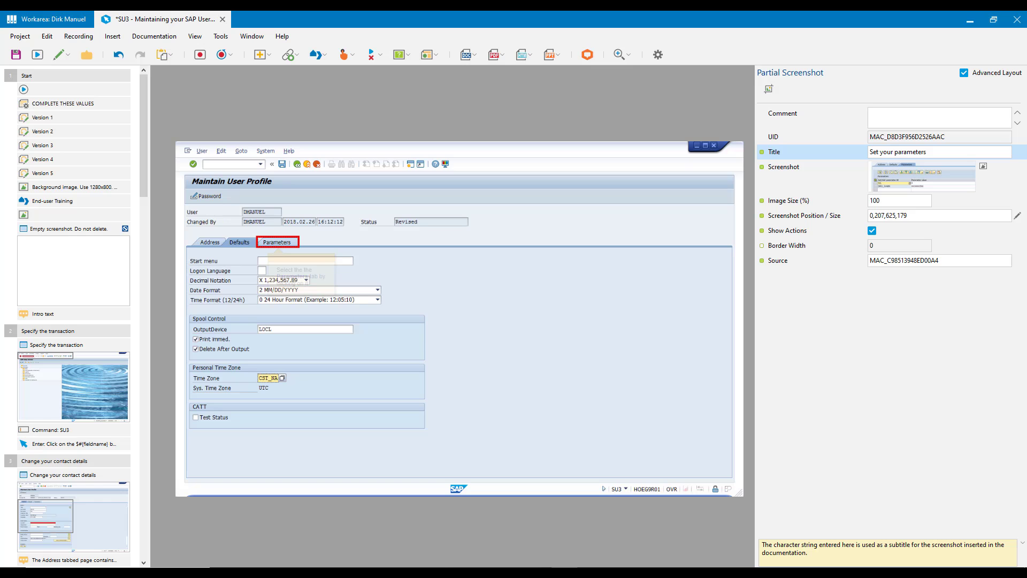
Switch to the Workarea and open the Training Document documentation settings at the Numbering section.
left_click(47, 20)
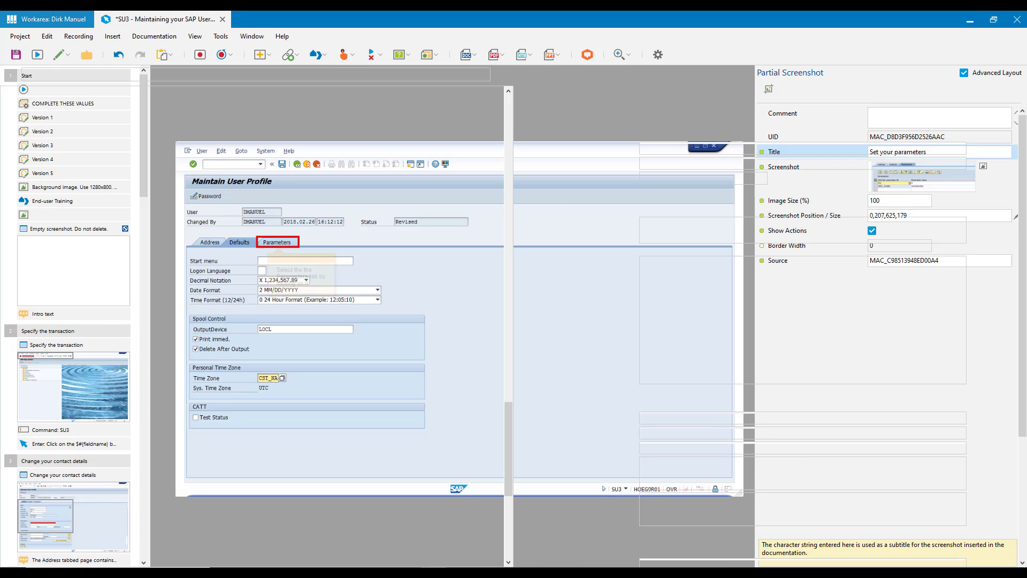
scroll(251, 326, "up", 4)
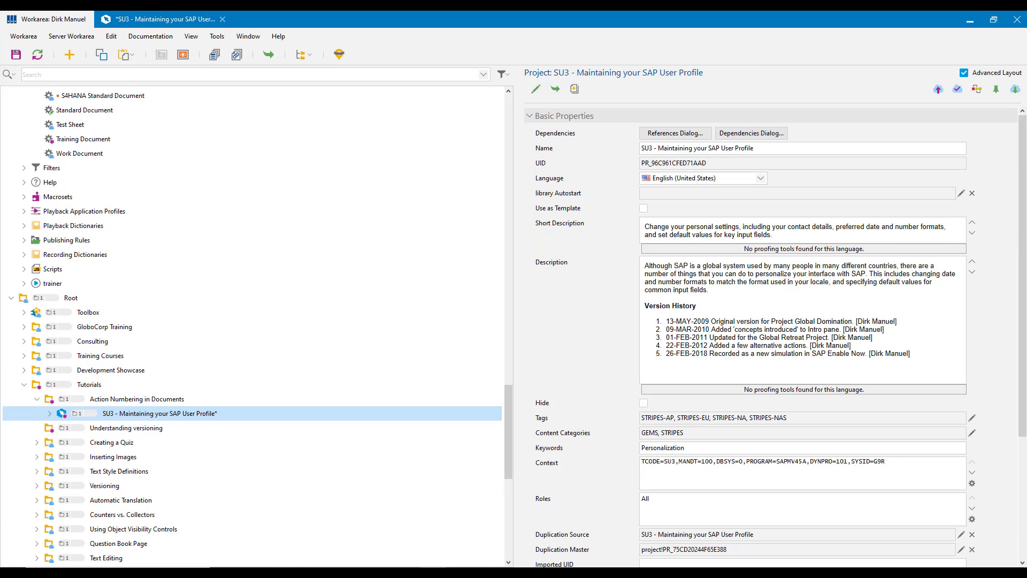
left_click(83, 240)
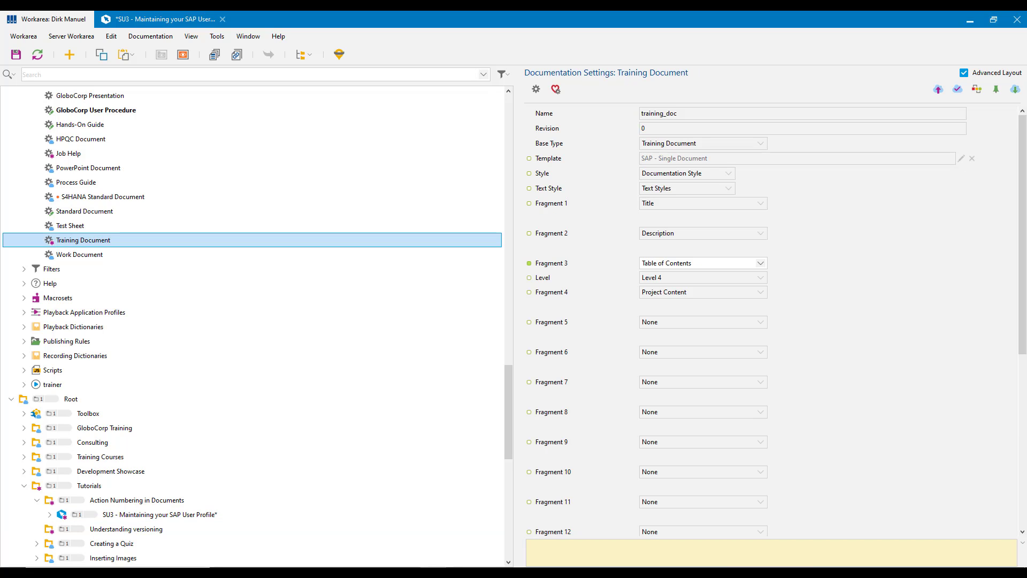
scroll(771, 321, "down", 10)
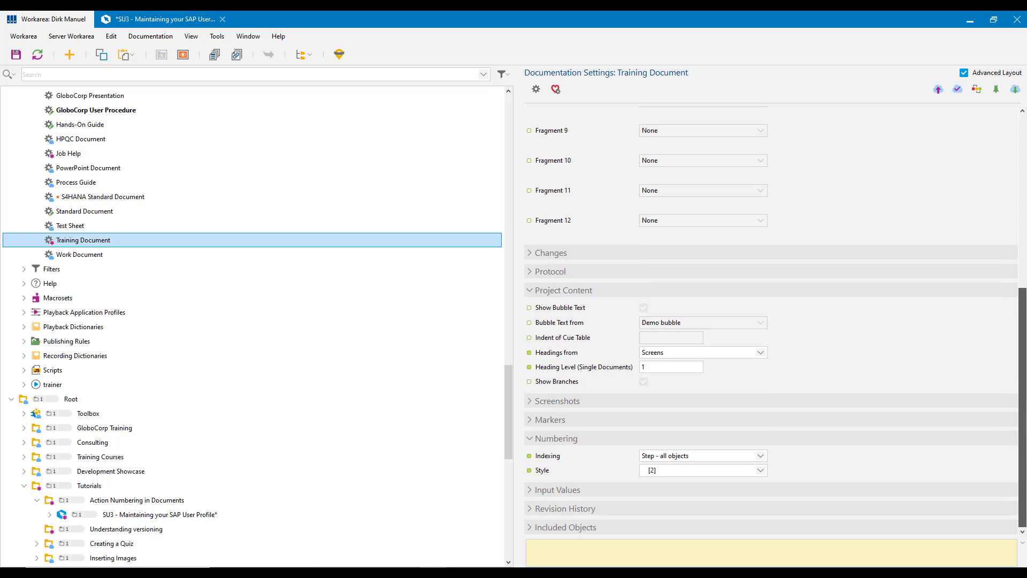
Review the numbering Indexing options for the Training Document and set Indexing to Global - all objects.
left_click(760, 456)
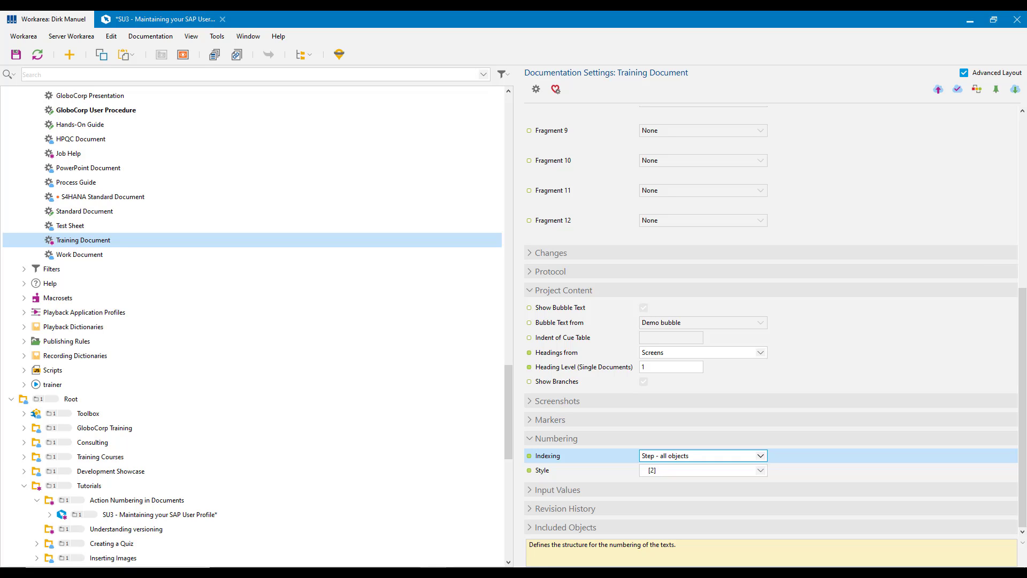
left_click(760, 456)
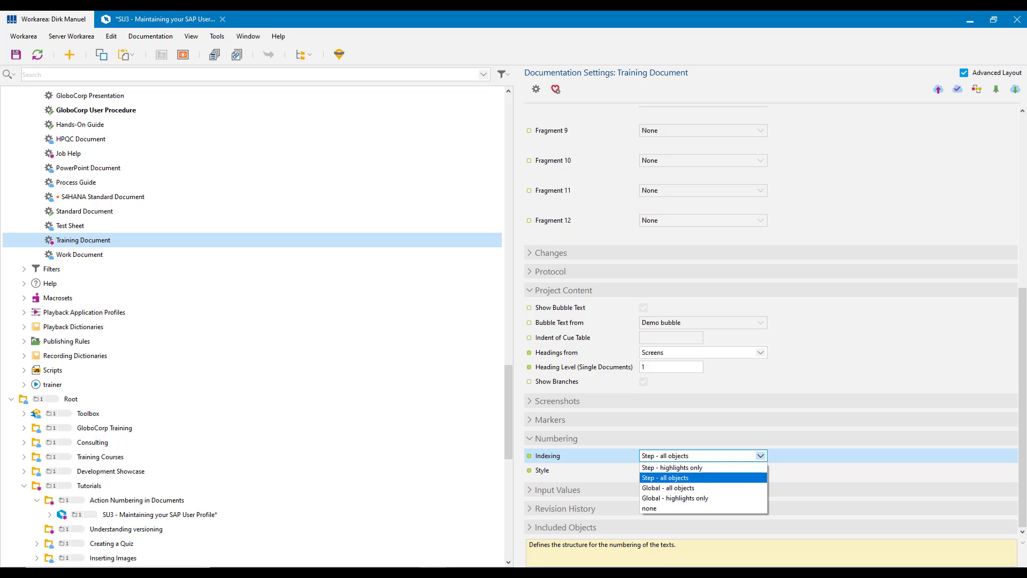
key("Down")
key("Down")
key("Up")
key("Up")
key("Up")
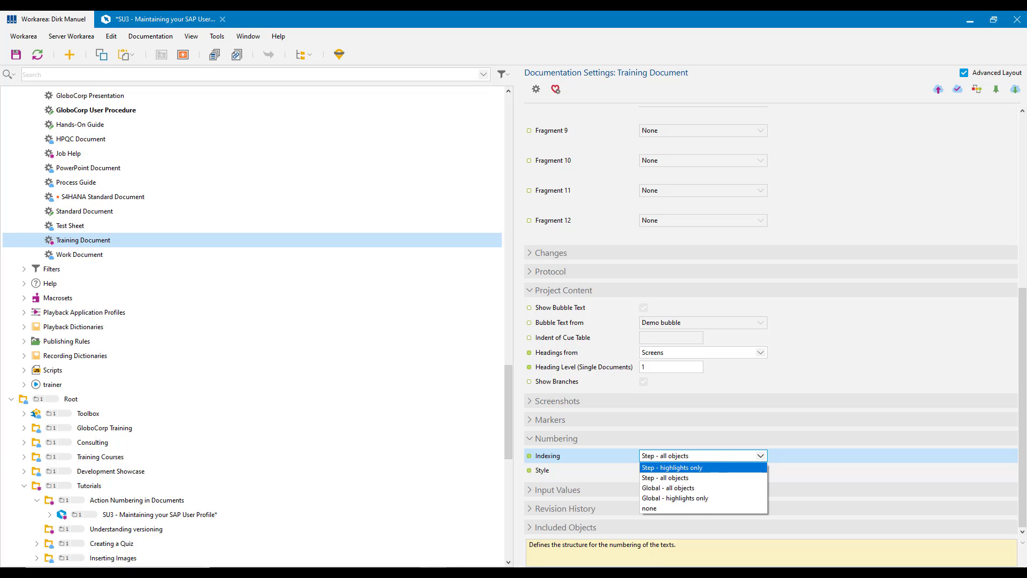
key("Down")
key("Up")
key("Down")
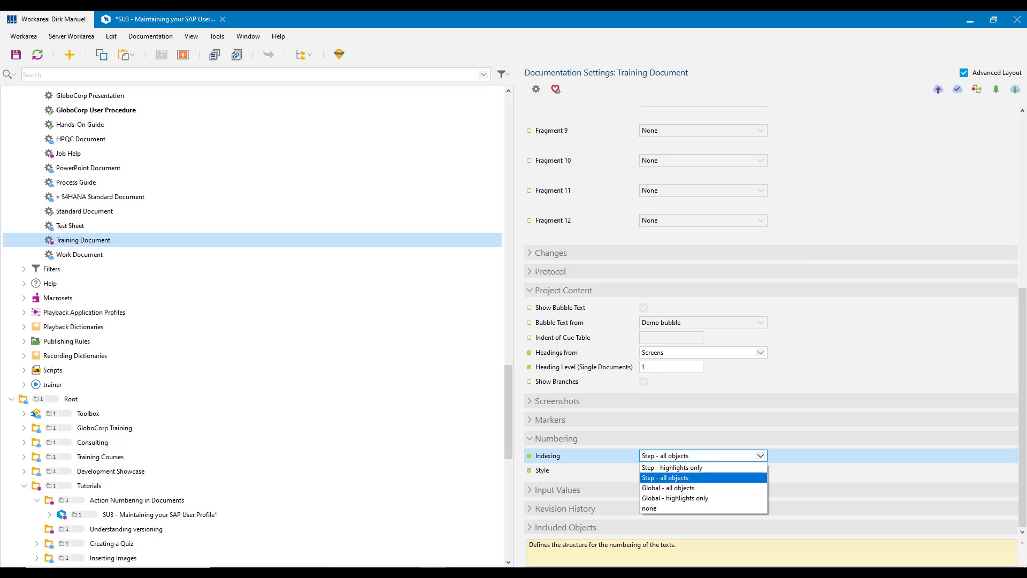
key("Down")
key("Down")
key("Up")
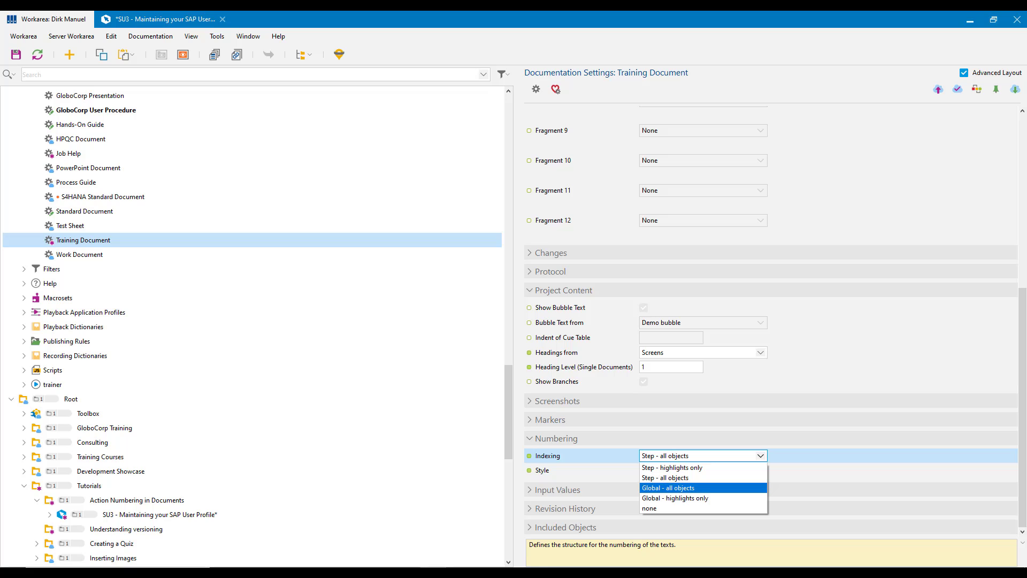
key("Down")
key("Up")
key("Down")
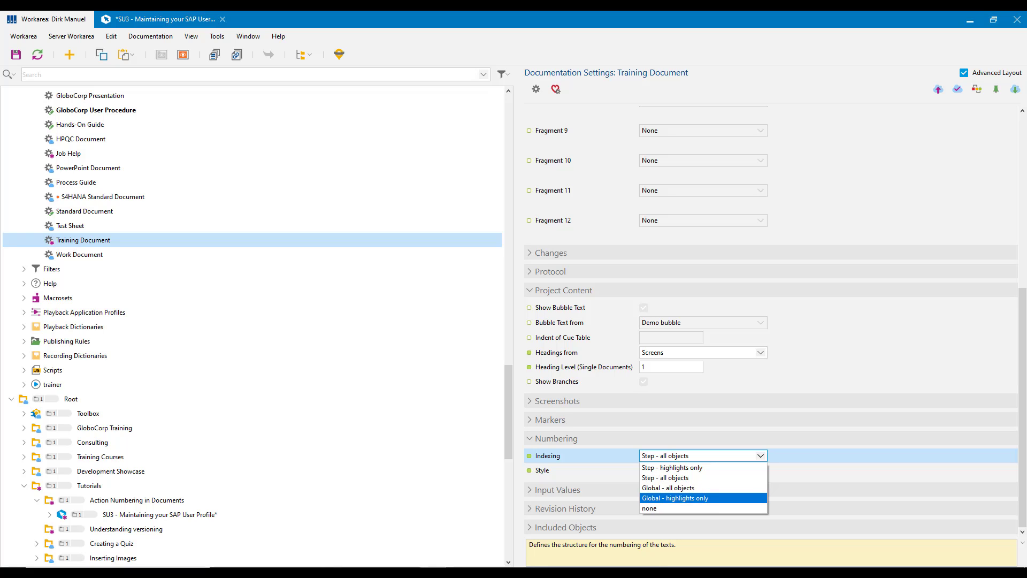
key("Up")
key("Down")
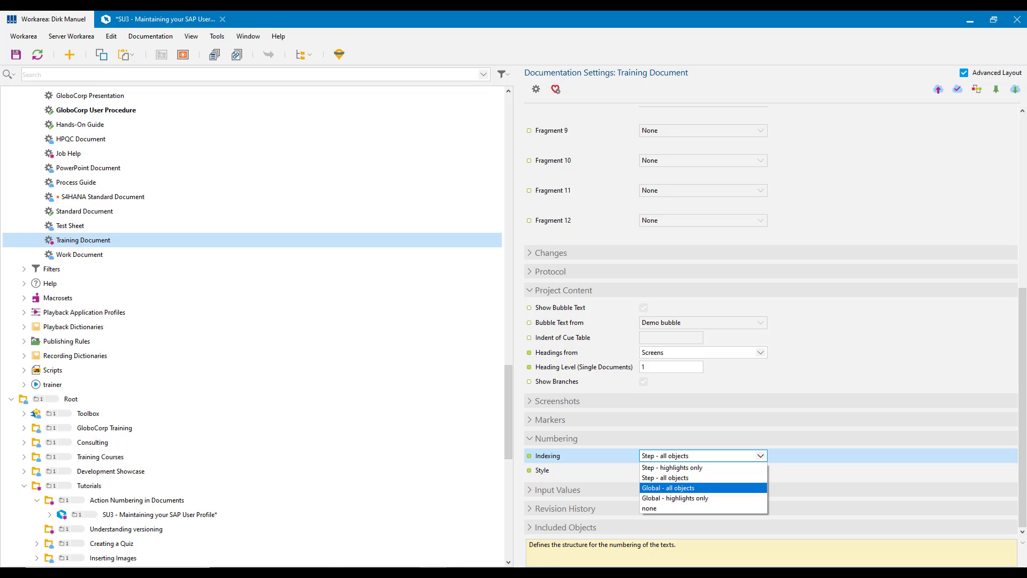
left_click(669, 488)
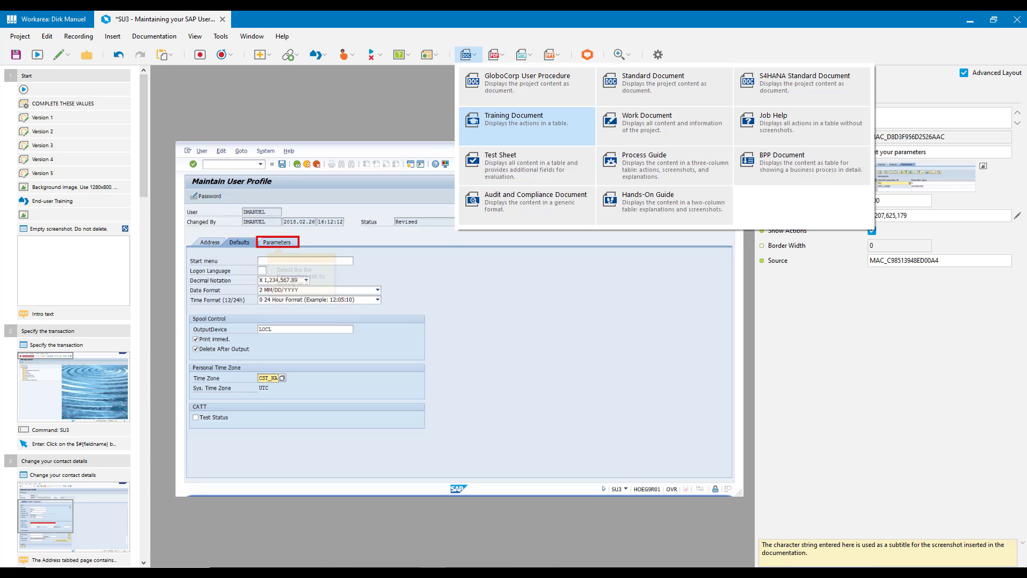
Generate the project's Training Document again and examine its action numbering through to the last page.
left_click(514, 121)
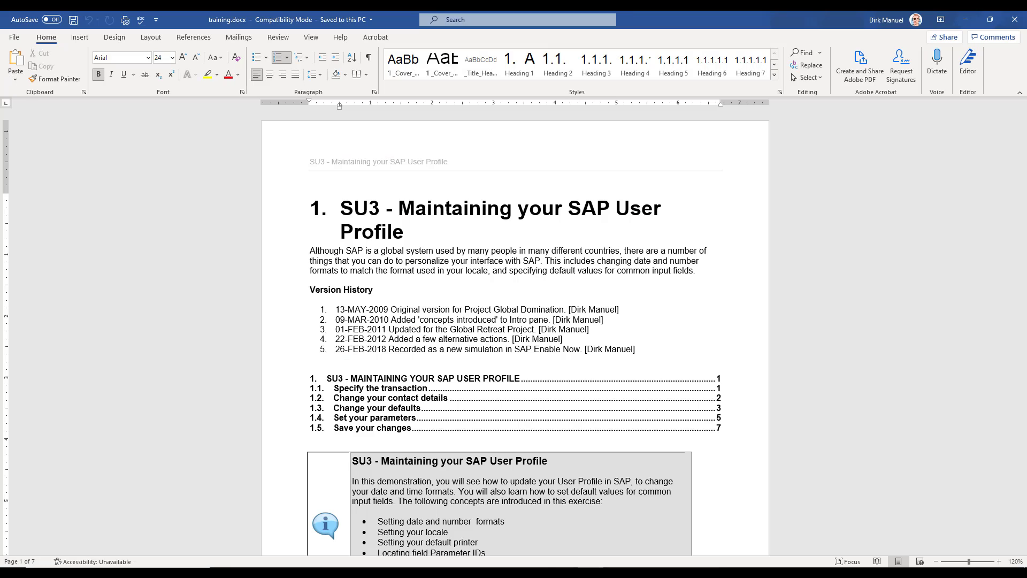
scroll(513, 331, "down", 8)
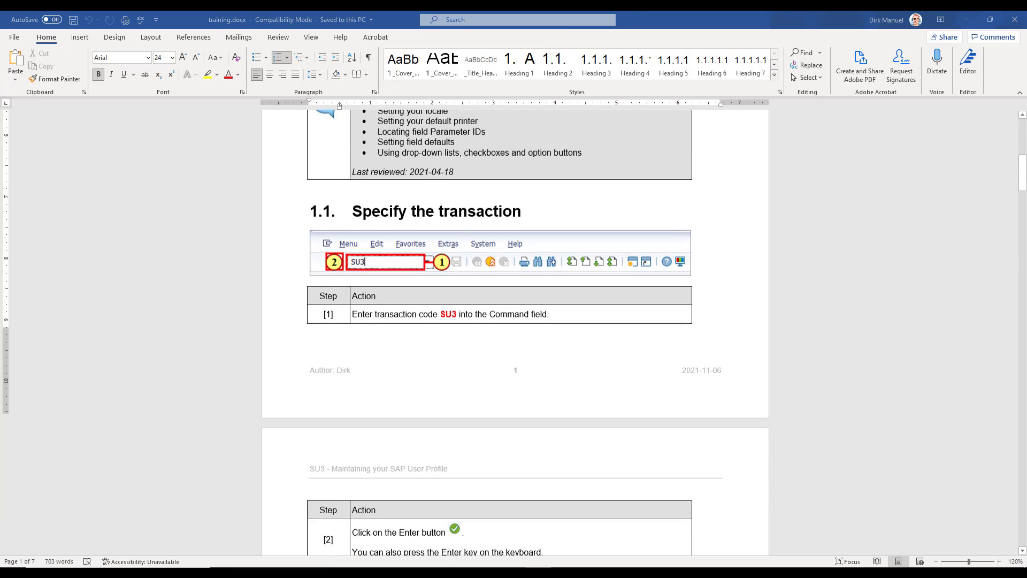
scroll(514, 332, "down", 13)
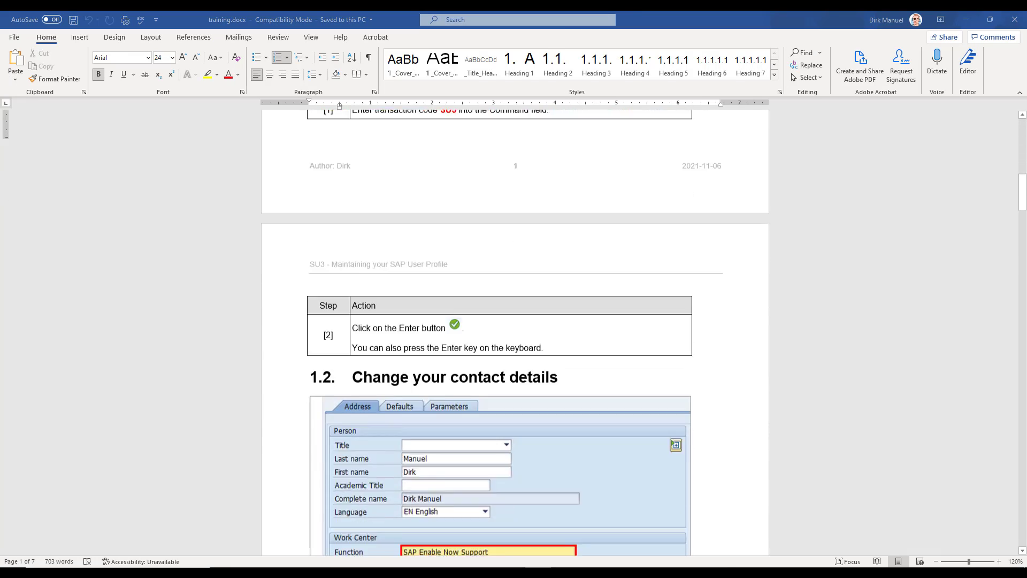
scroll(514, 332, "down", 15)
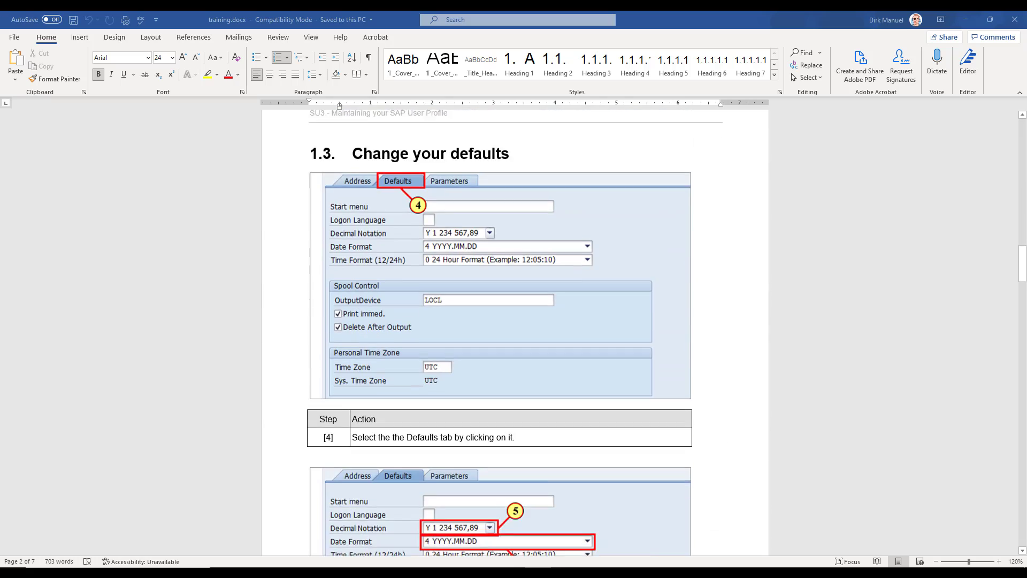
scroll(514, 331, "down", 8)
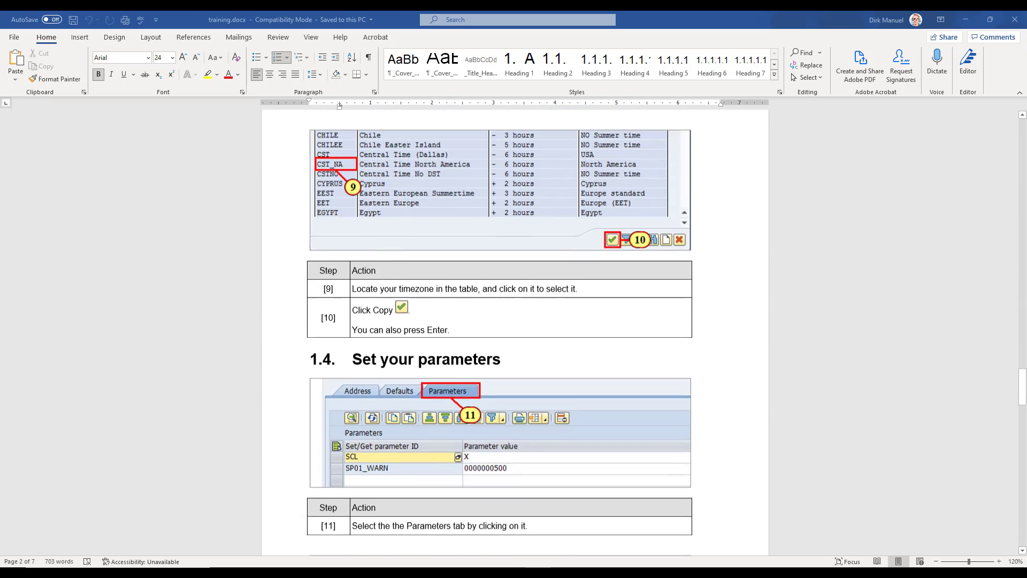
scroll(514, 332, "down", 15)
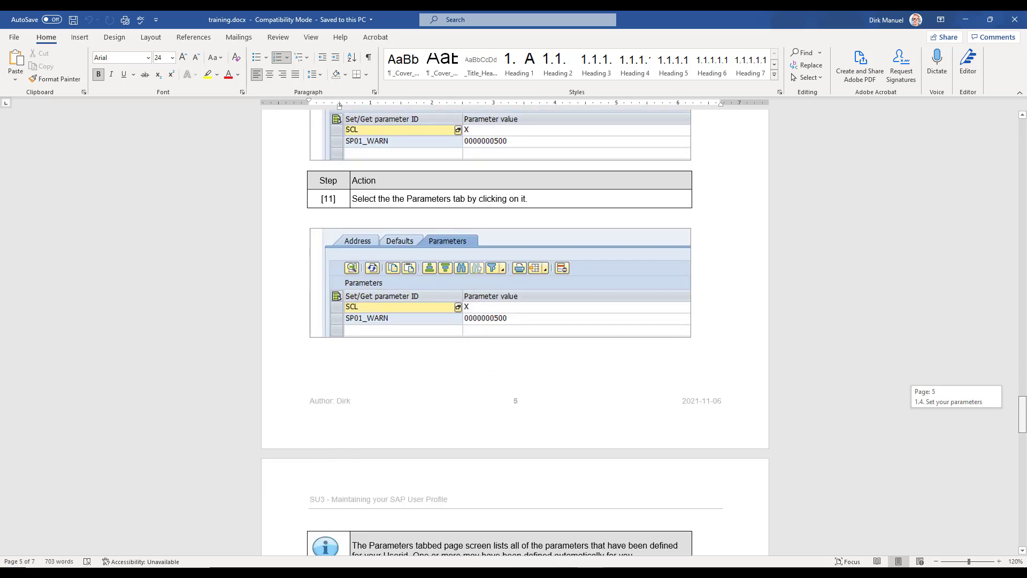
scroll(514, 331, "down", 10)
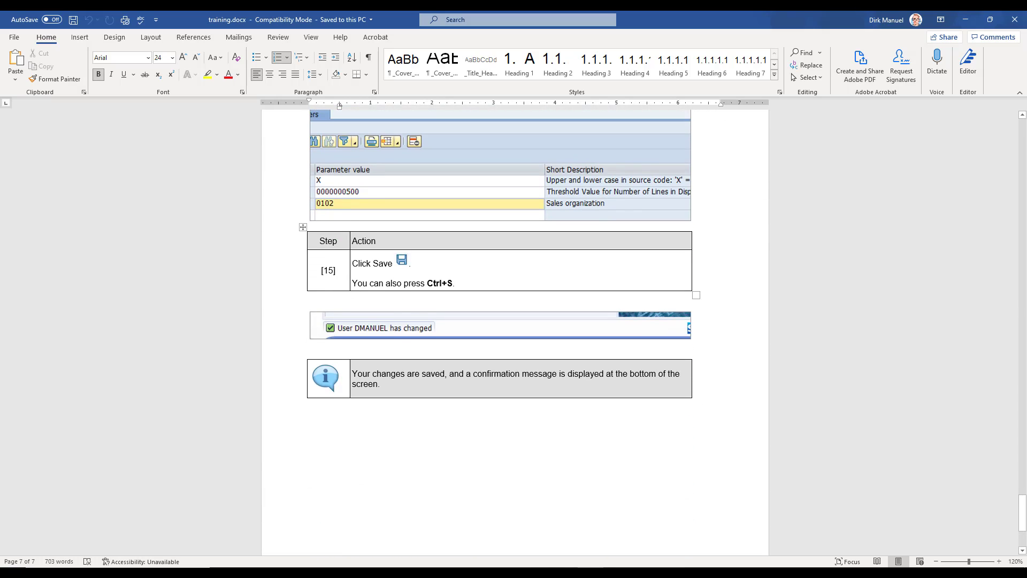
Compare the action numbers under Change your defaults and Set your parameters in the regenerated document, then close it.
left_click(335, 270)
left_click_drag(1023, 513, 1022, 265)
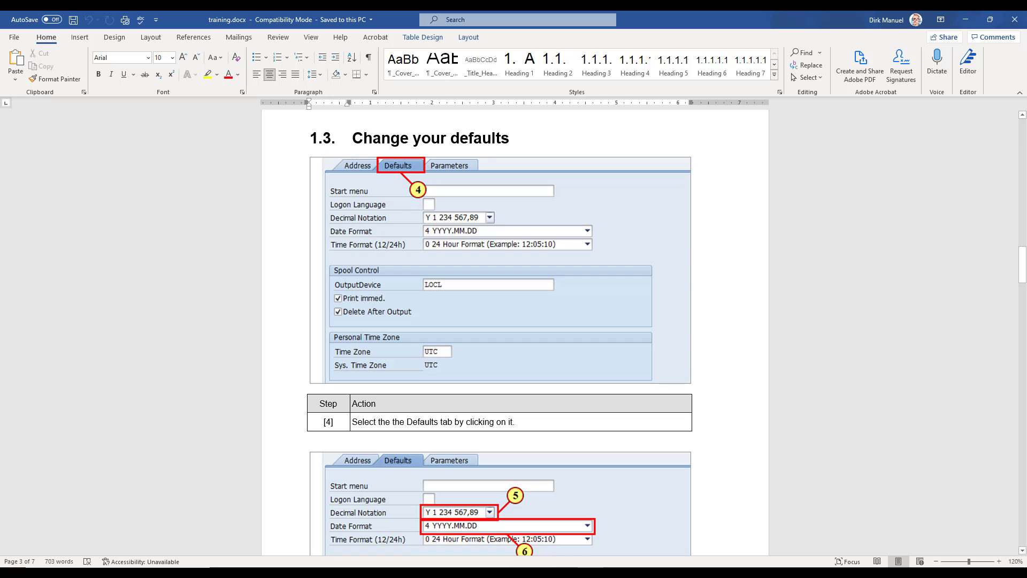
left_click_drag(324, 422, 334, 422)
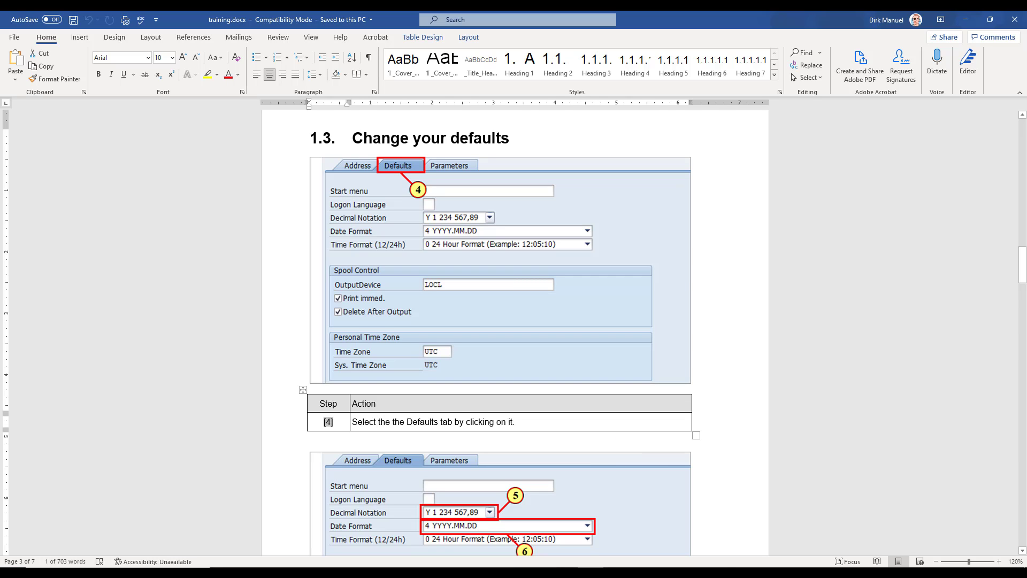
left_click_drag(1023, 264, 1022, 391)
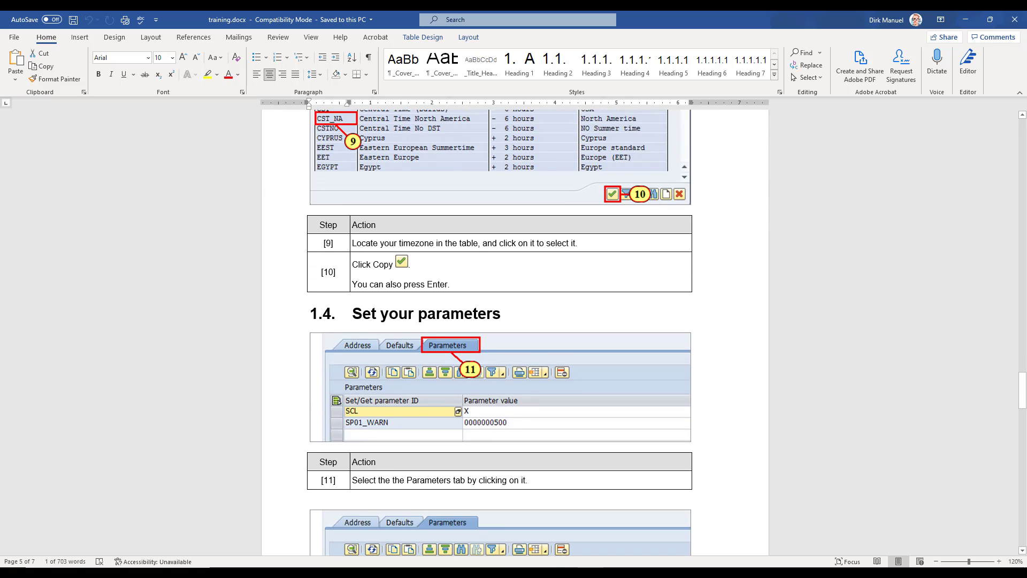
left_click(1015, 19)
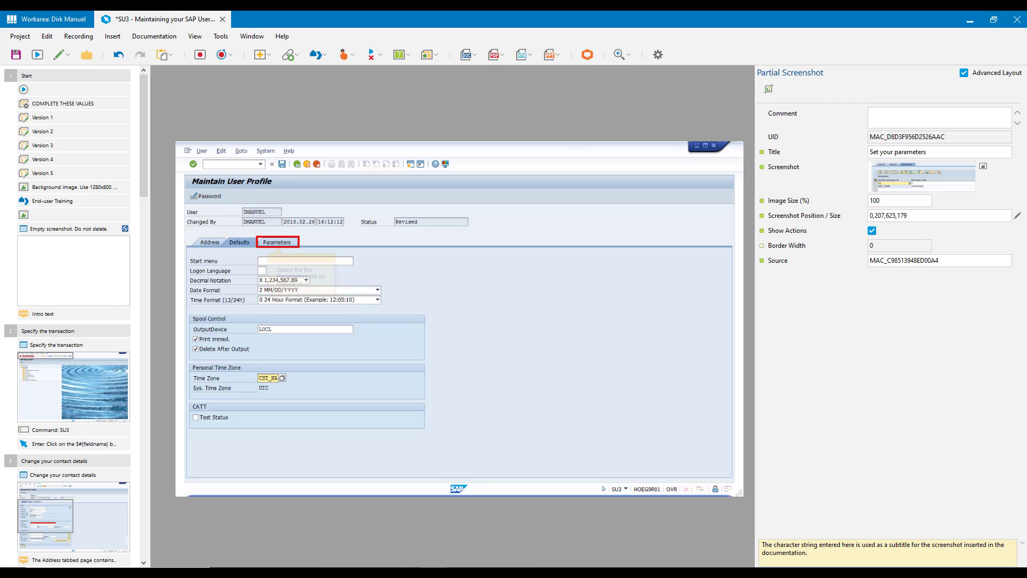
Inspect the properties of the Specify the transaction and Change your contact details steps in the project.
scroll(69, 315, "down", 1)
left_click_drag(144, 142, 143, 179)
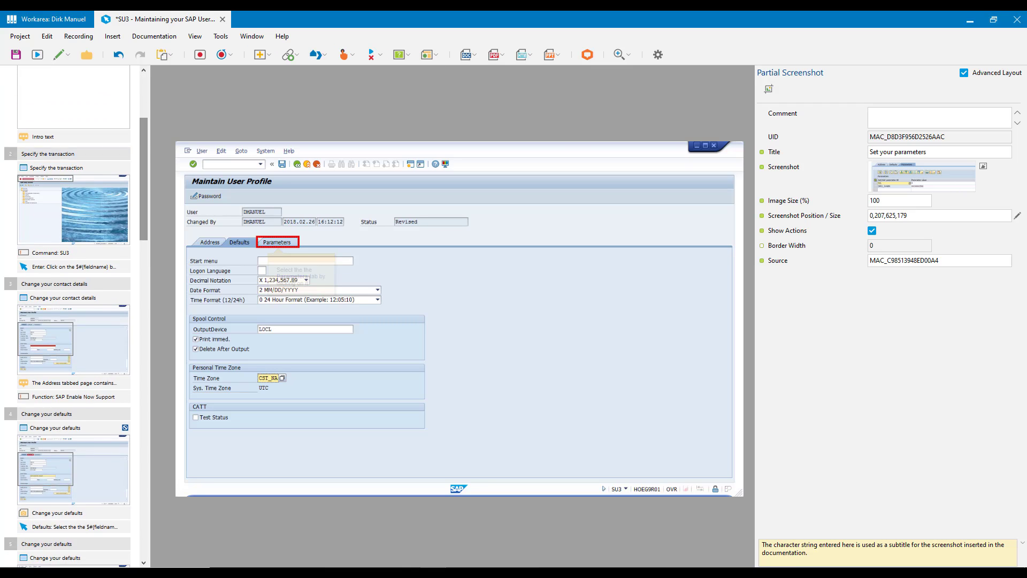
left_click(74, 154)
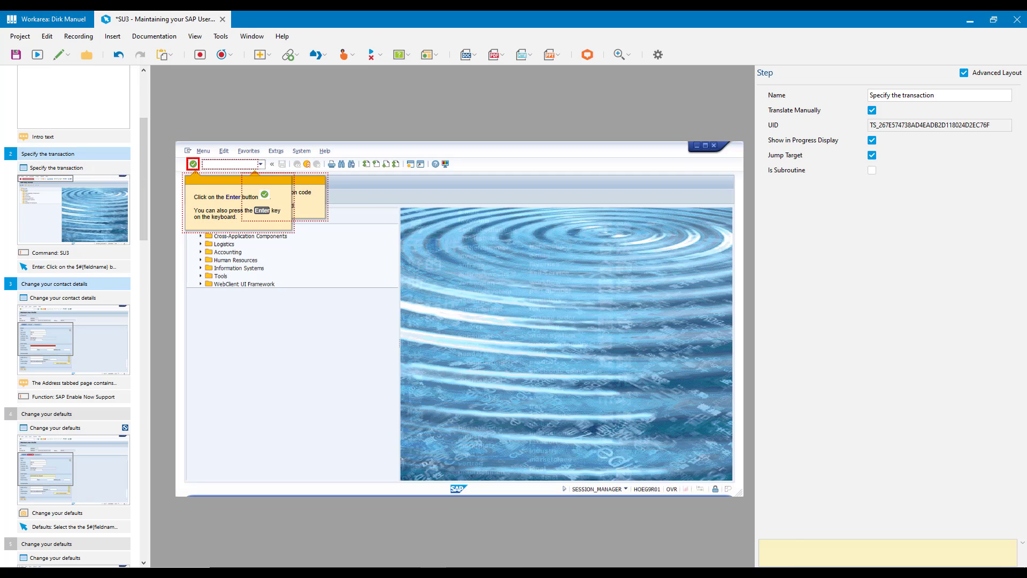
left_click(74, 284)
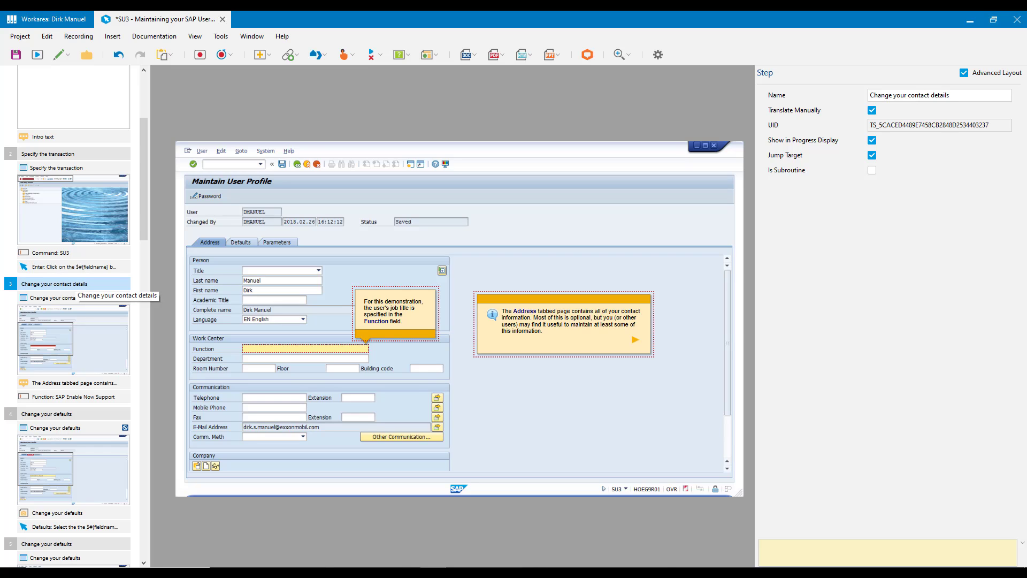
Insert a Description documentation macro with empty text in the Change your contact details step and check its Reset Global Index Counter option.
left_click(112, 36)
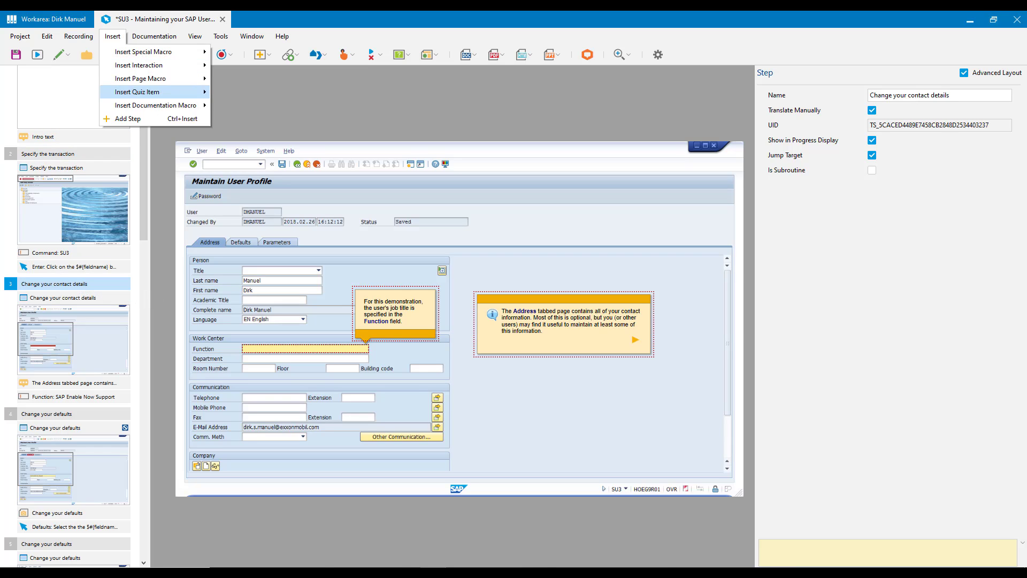
mouse_move(155, 105)
left_click(242, 186)
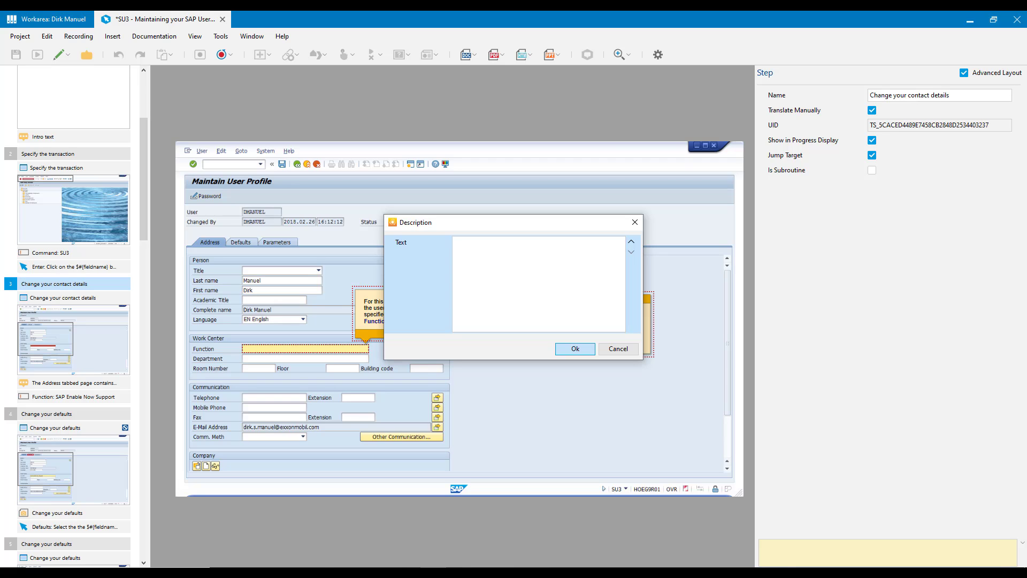
left_click(575, 349)
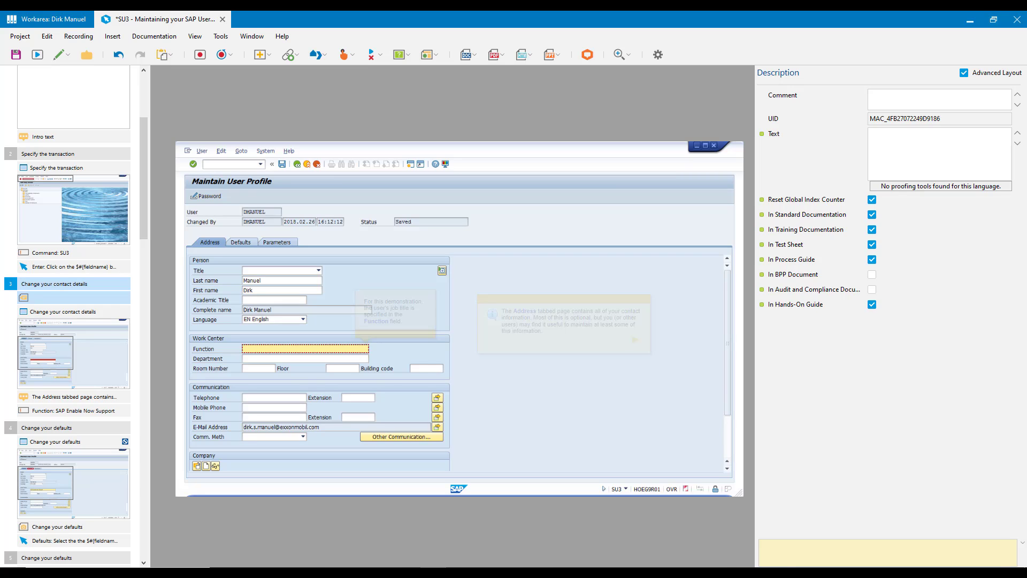
left_click(807, 199)
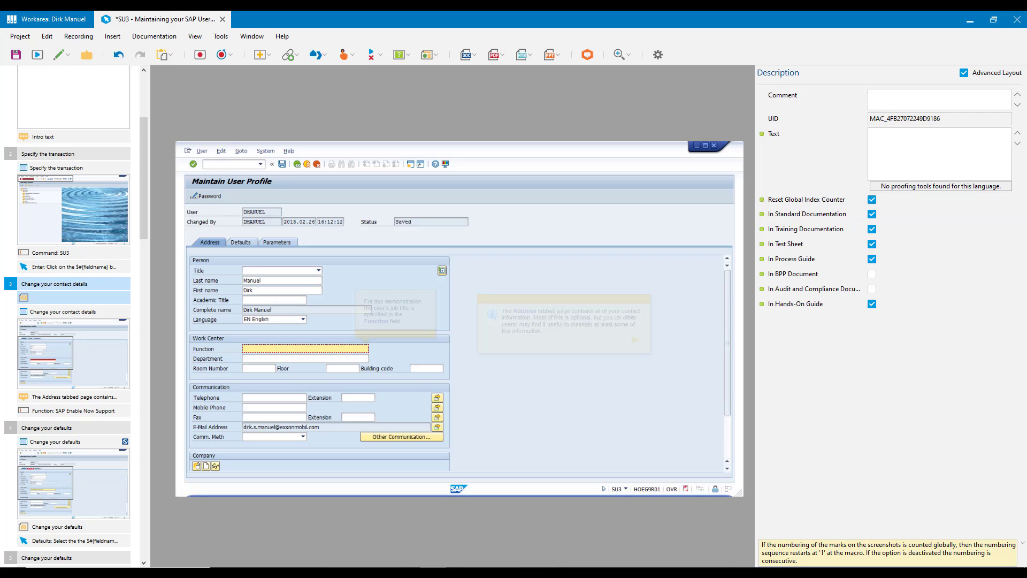
Copy the empty Description macro from Change your contact details into the first Change your defaults step.
right_click(61, 297)
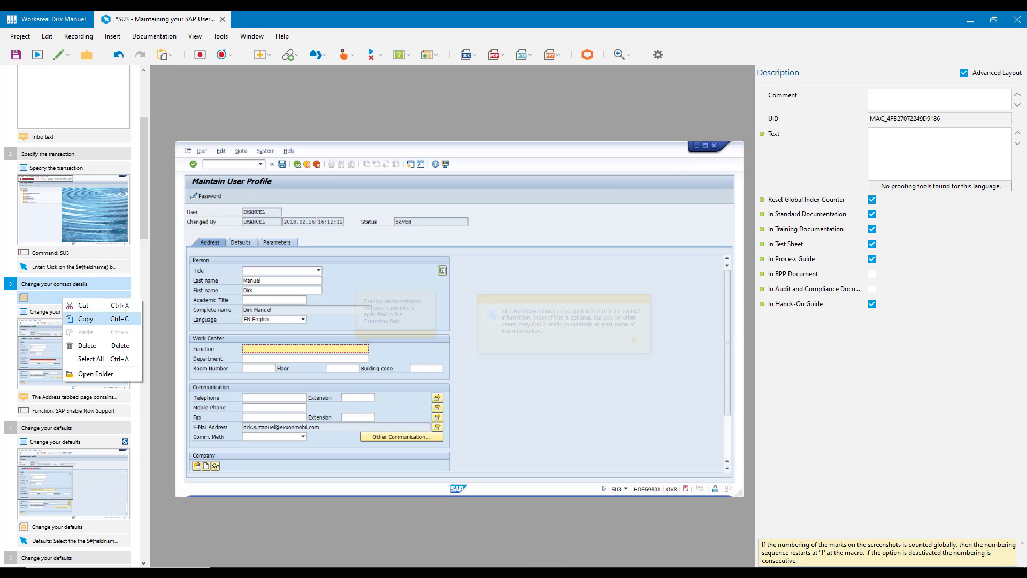
left_click(80, 319)
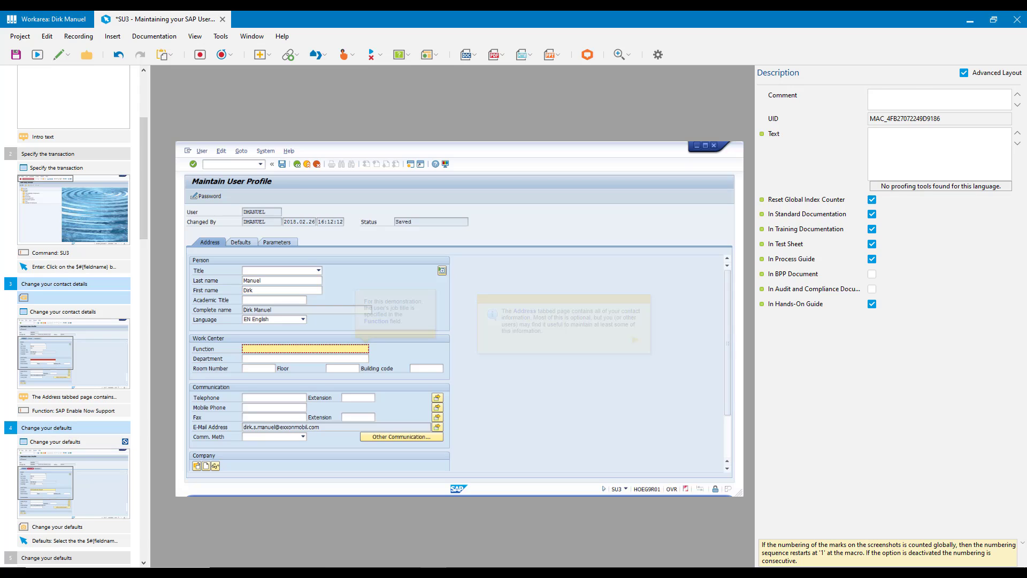
right_click(68, 428)
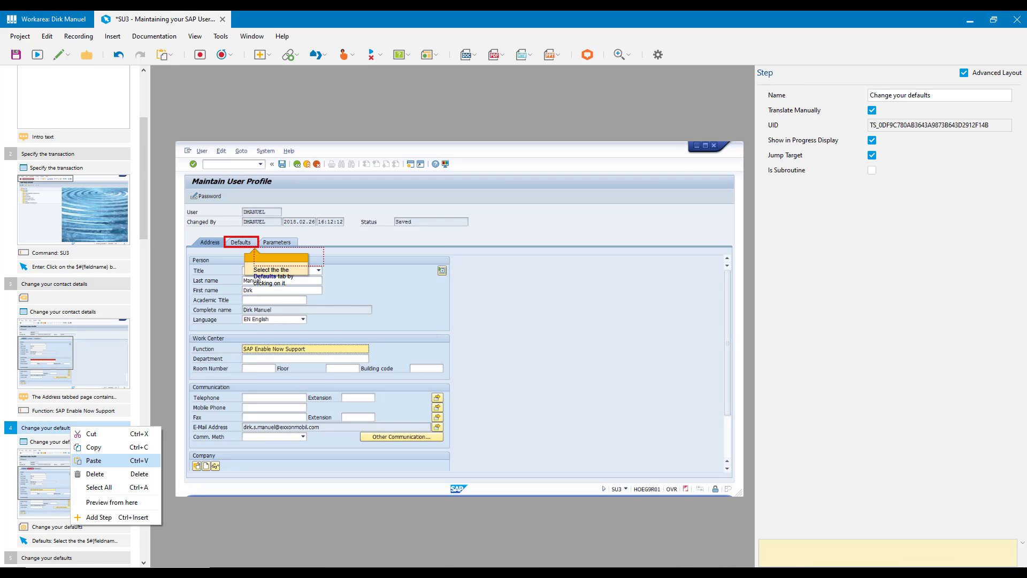
left_click(94, 461)
Paste the copied Description macro into the first Set your parameters step.
left_click_drag(144, 203, 143, 316)
scroll(81, 375, "down", 2)
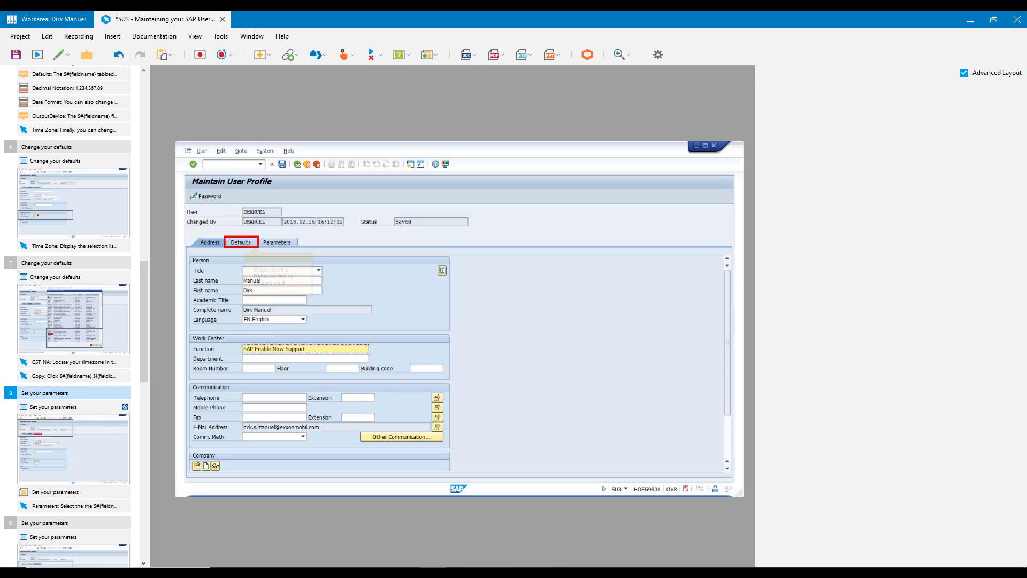
right_click(80, 393)
left_click(94, 427)
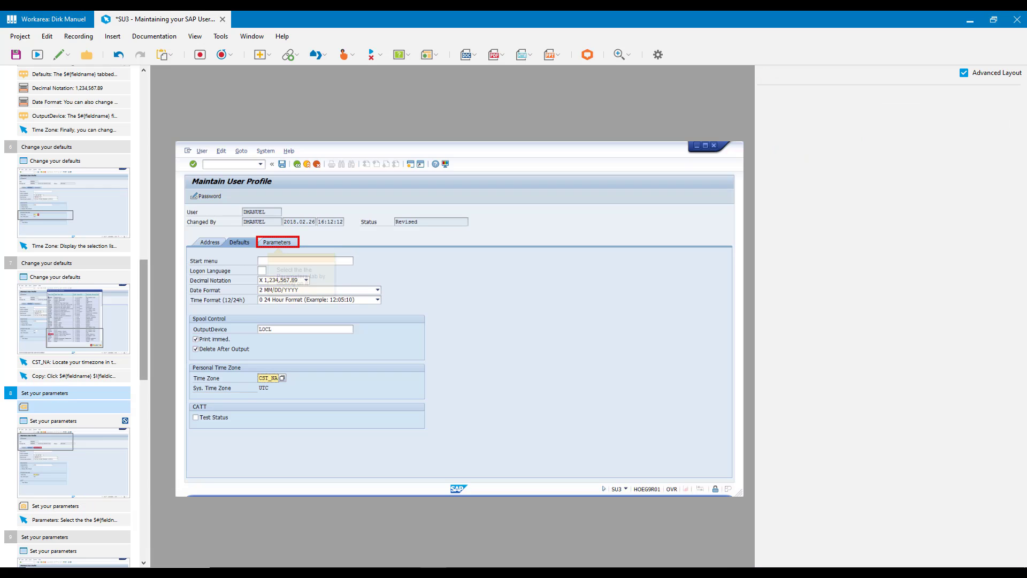
Paste the copied Description macro into the first Save your changes step.
left_click_drag(143, 321, 144, 500)
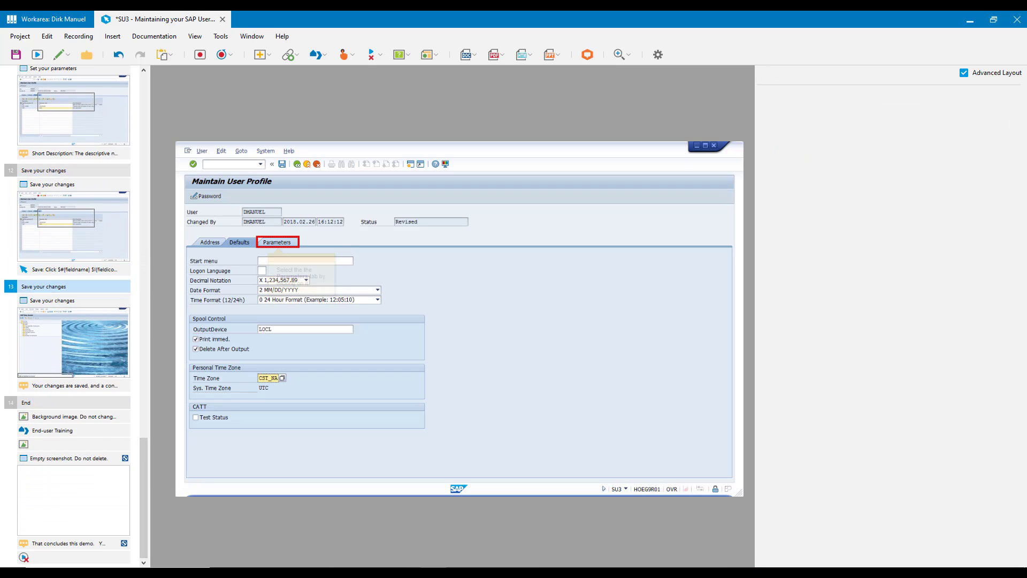
left_click(82, 287)
right_click(83, 289)
right_click(51, 170)
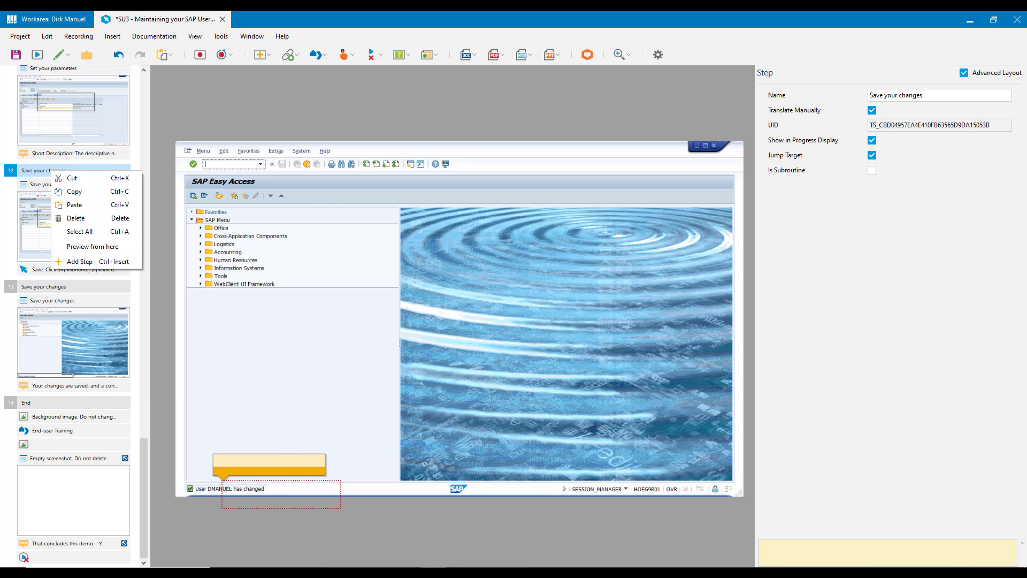
left_click(74, 205)
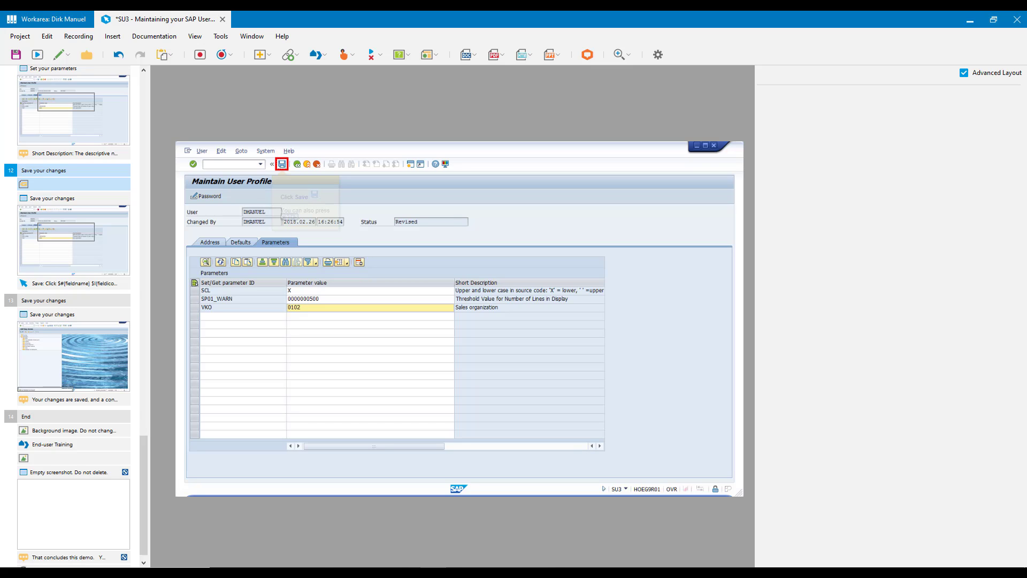
Generate the project's Training Document again and examine the action numbers under Specify the transaction.
left_click(469, 54)
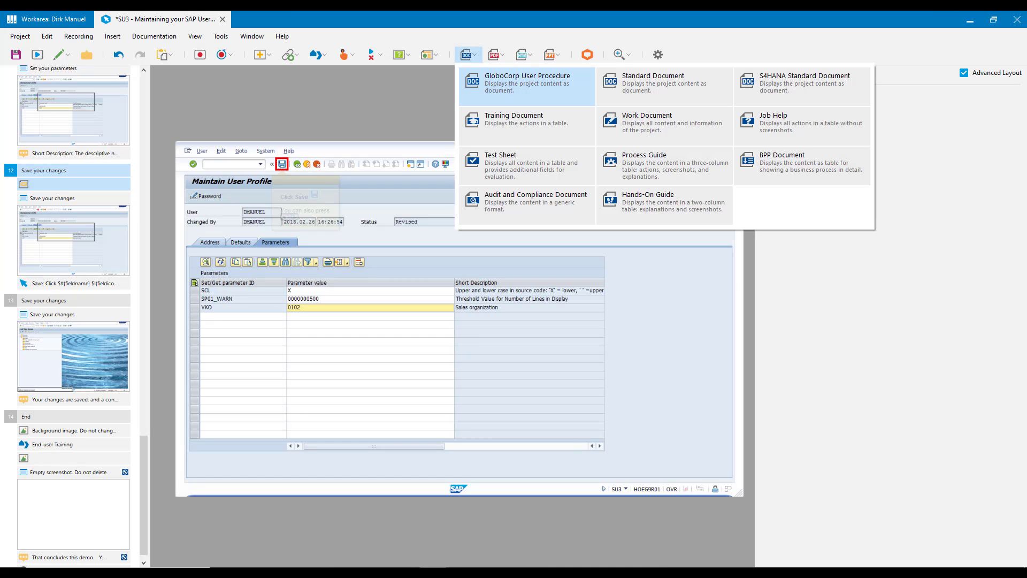
left_click(527, 83)
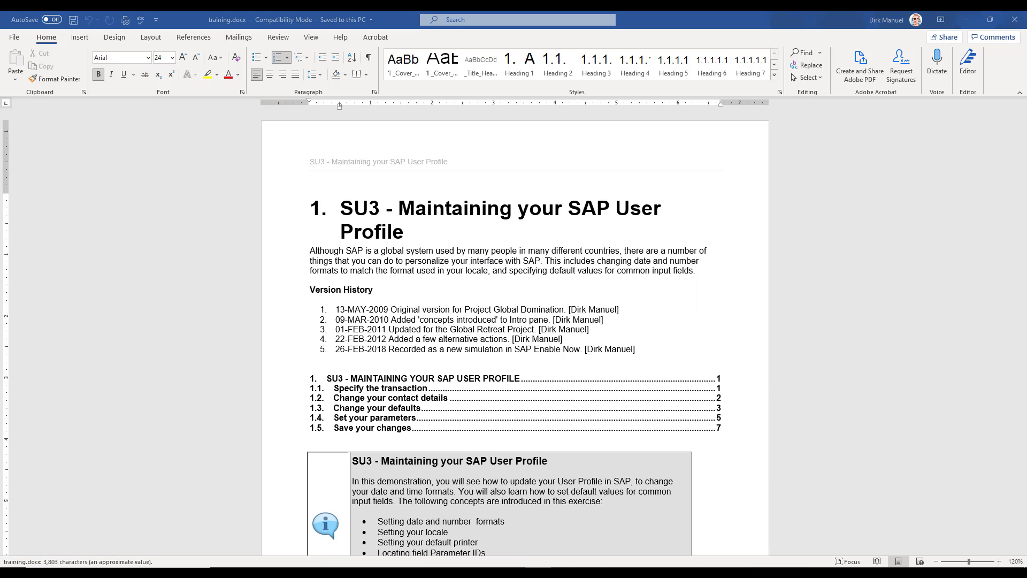
scroll(515, 332, "down", 10)
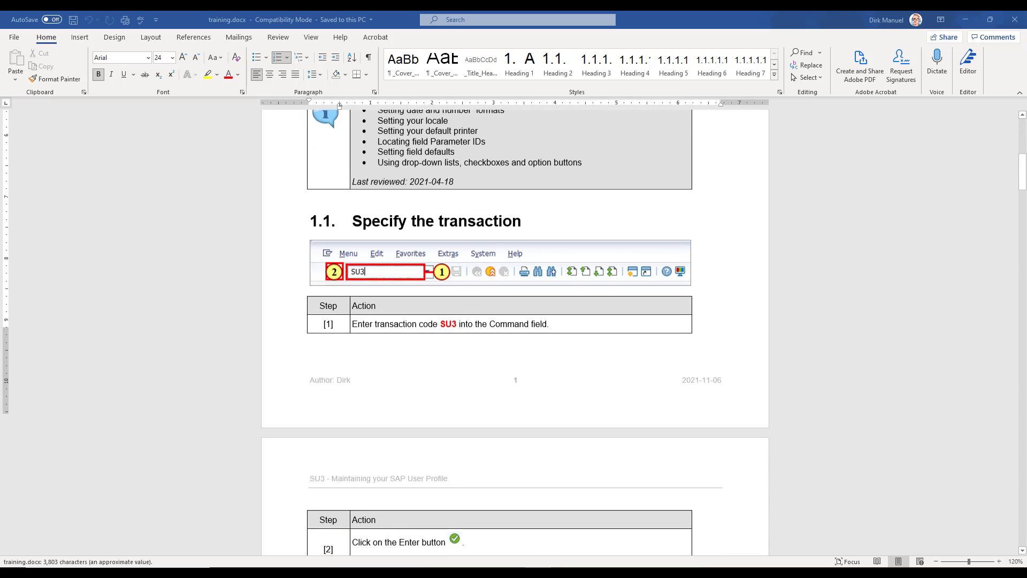
left_click_drag(434, 206, 493, 206)
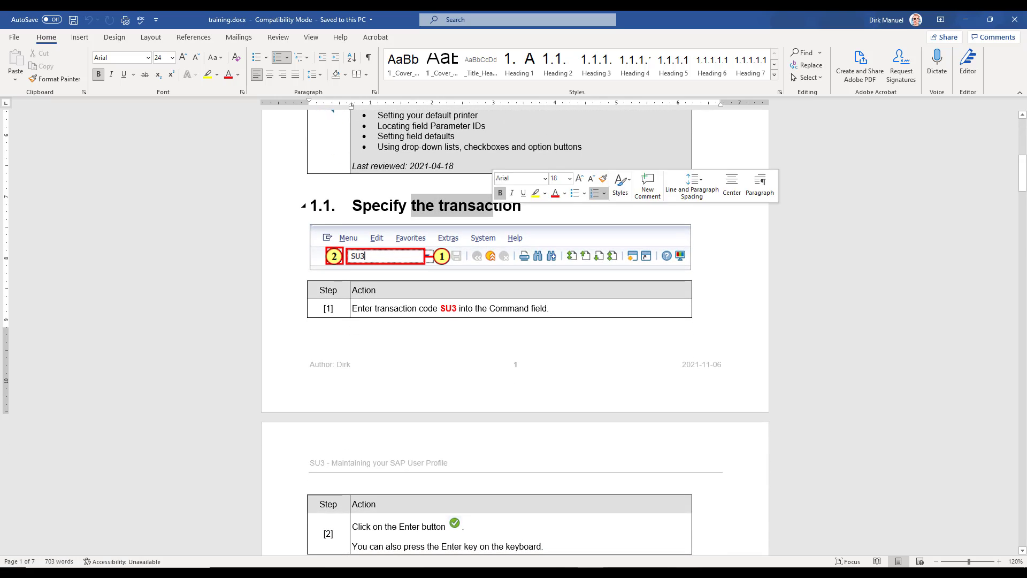
scroll(515, 332, "down", 8)
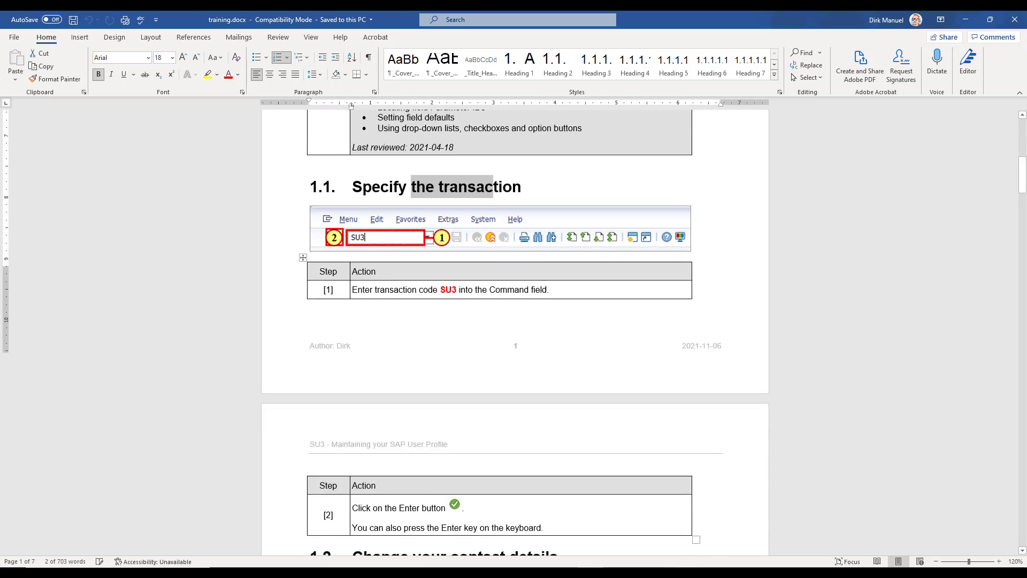
Check where the action numbering restarts under Change your contact details and Change your defaults in the generated document.
scroll(515, 332, "down", 3)
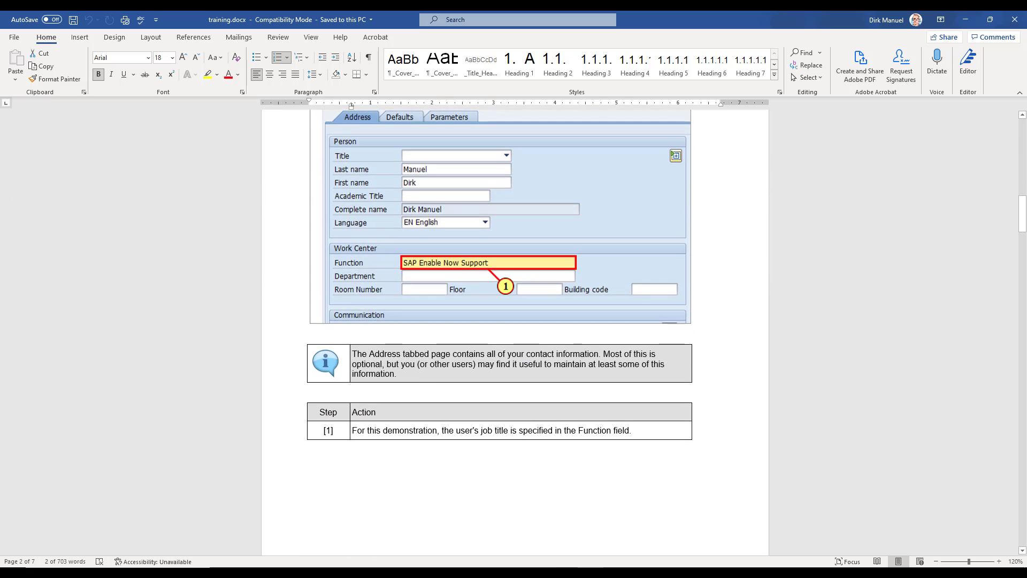
scroll(515, 332, "up", 1)
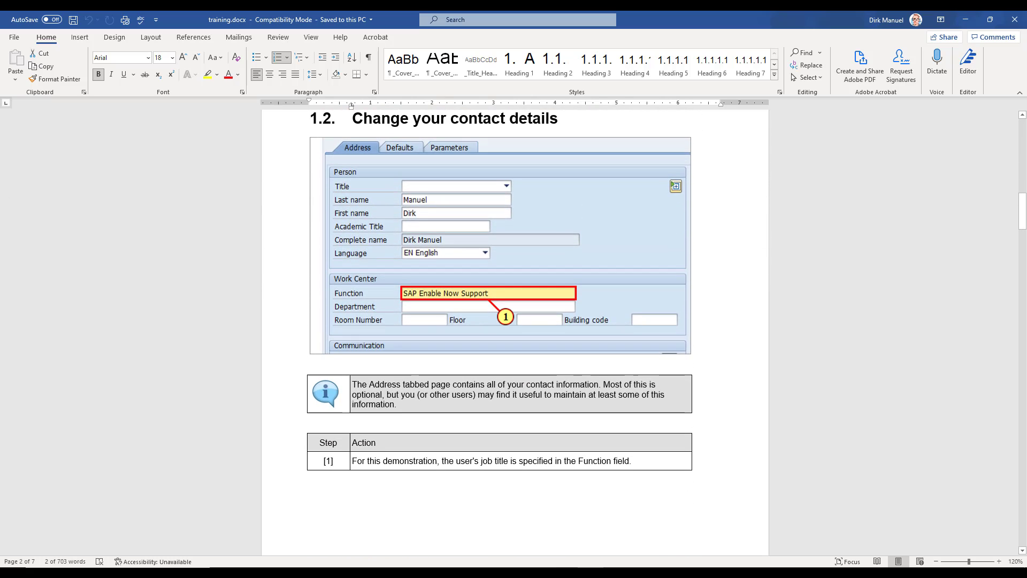
left_click(359, 461)
scroll(359, 461, "down", 15)
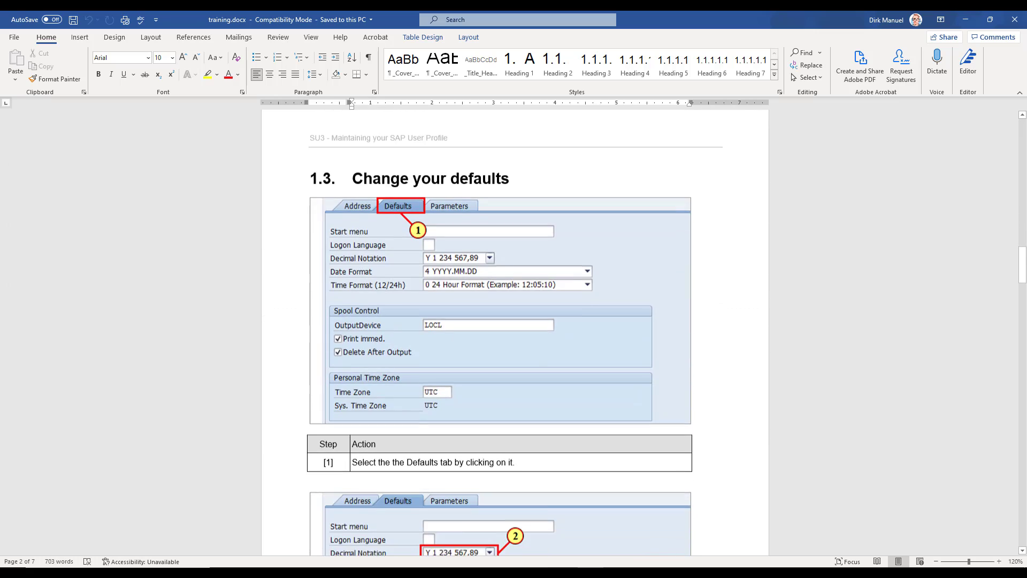
scroll(516, 332, "down", 2)
double_click(364, 387)
scroll(364, 387, "down", 17)
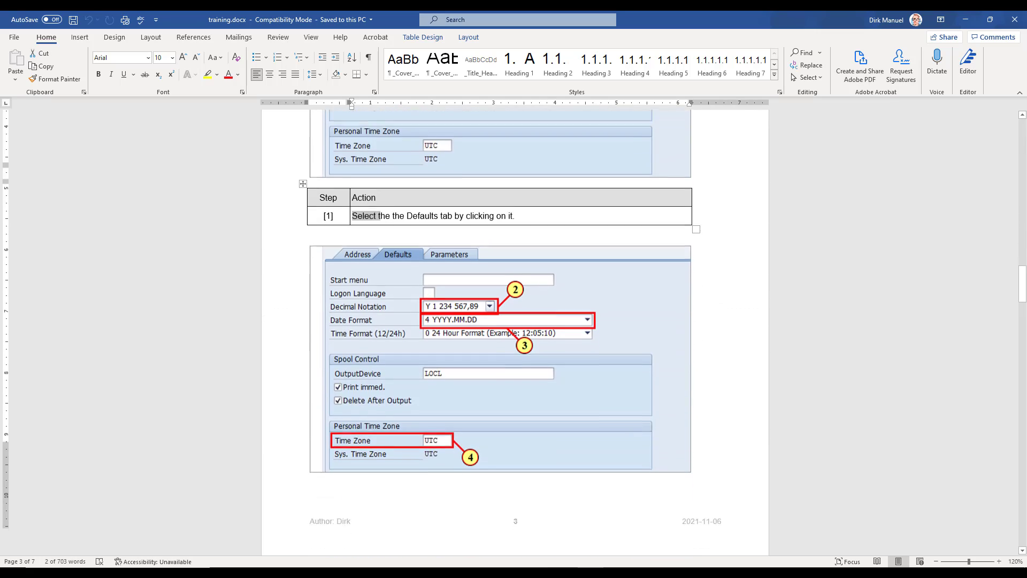
scroll(515, 332, "down", 16)
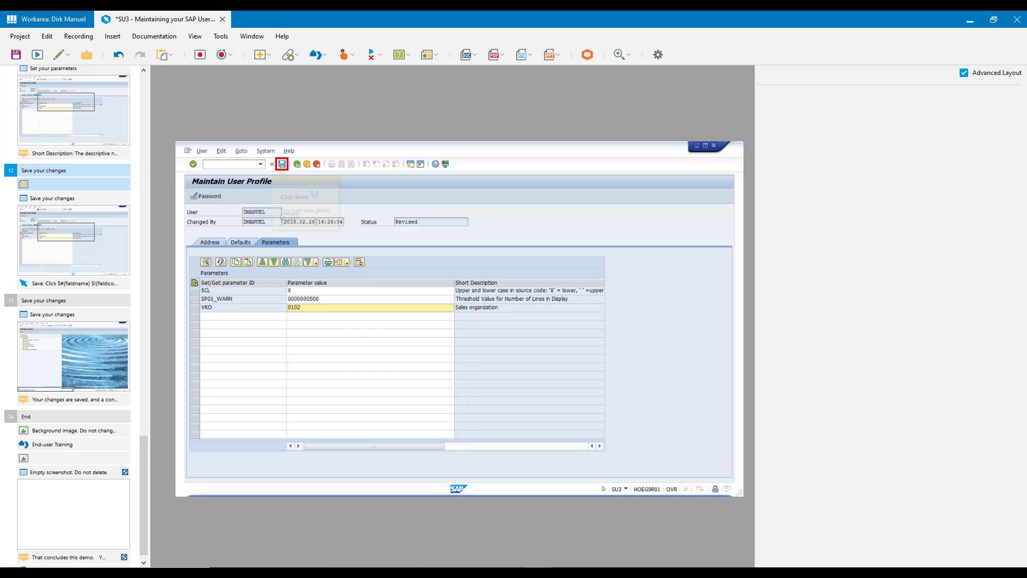
Return to the first Change your defaults step in the project and review its Show in Progress Display setting.
left_click_drag(144, 494, 143, 132)
scroll(80, 428, "down", 5)
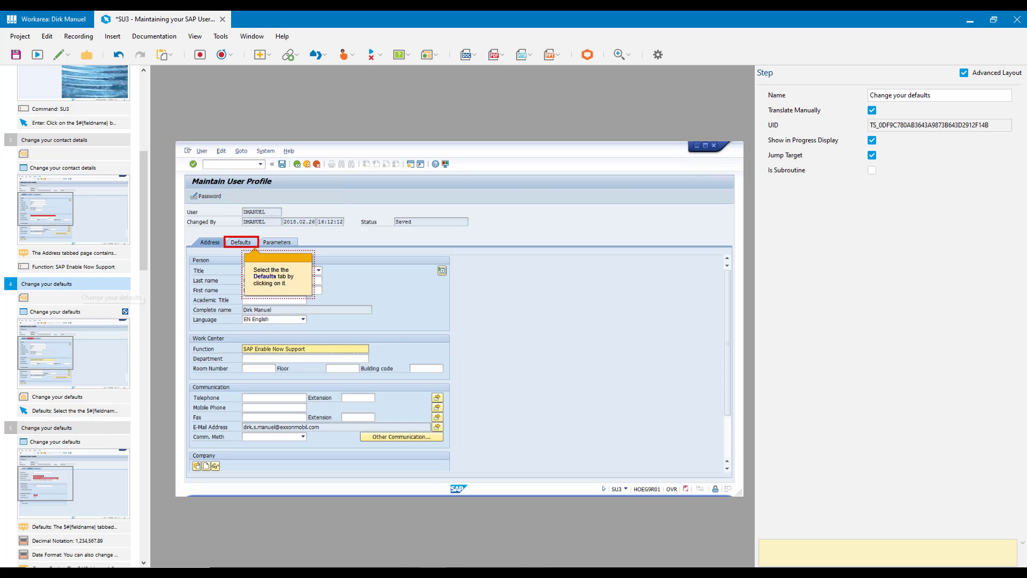
left_click(86, 311)
left_click(75, 298)
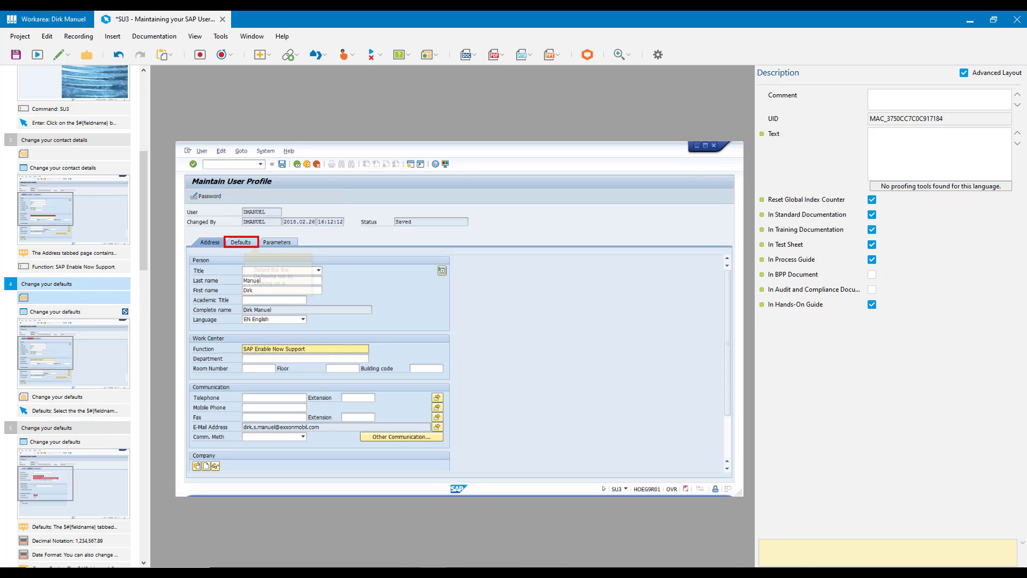
left_click(74, 284)
left_click(804, 140)
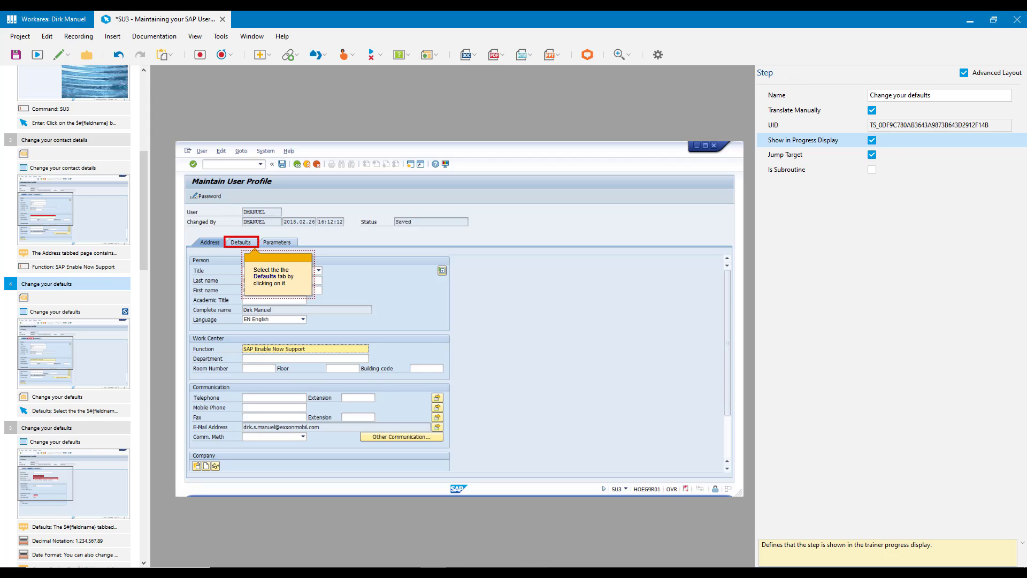
Review Use Title as Heading on the Change your defaults screen and Reset Global Index Counter on the step's Description macro.
left_click(74, 312)
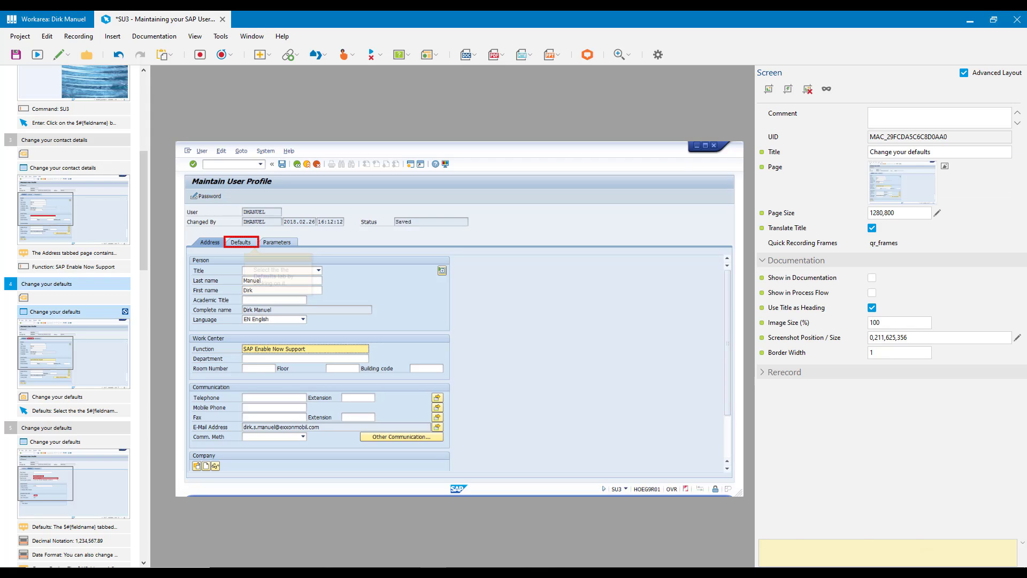
left_click(797, 308)
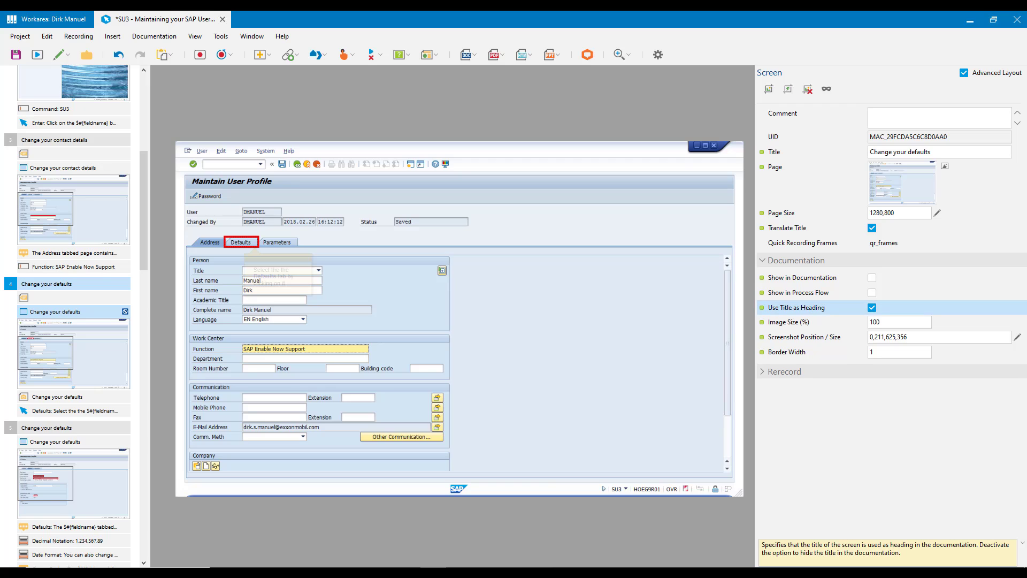
left_click(73, 297)
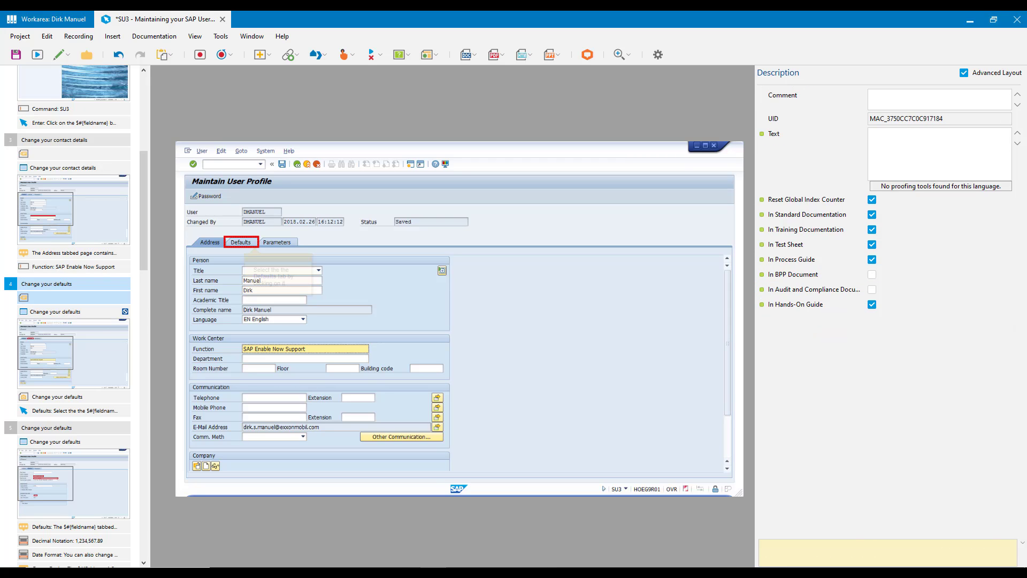
left_click(806, 200)
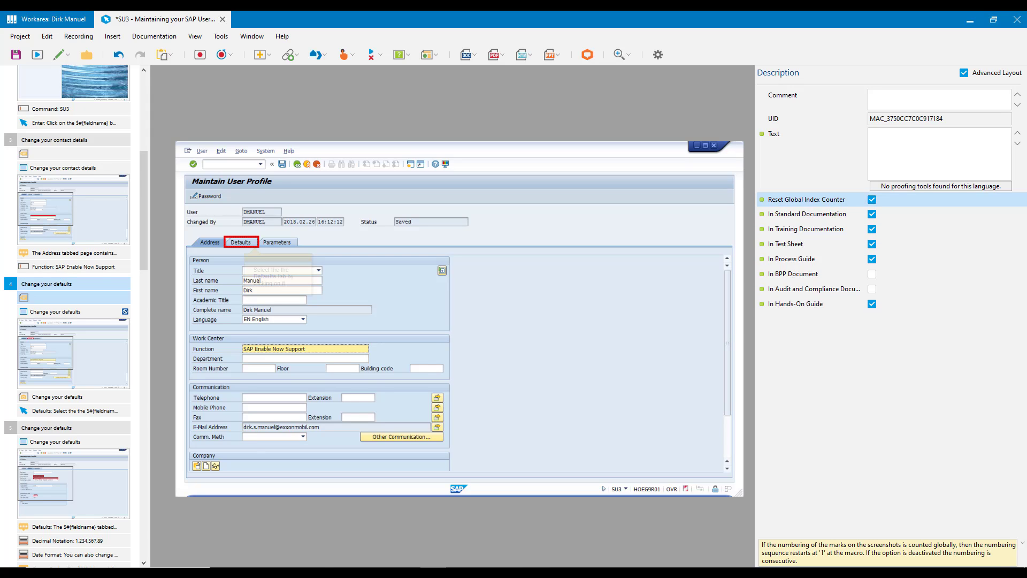